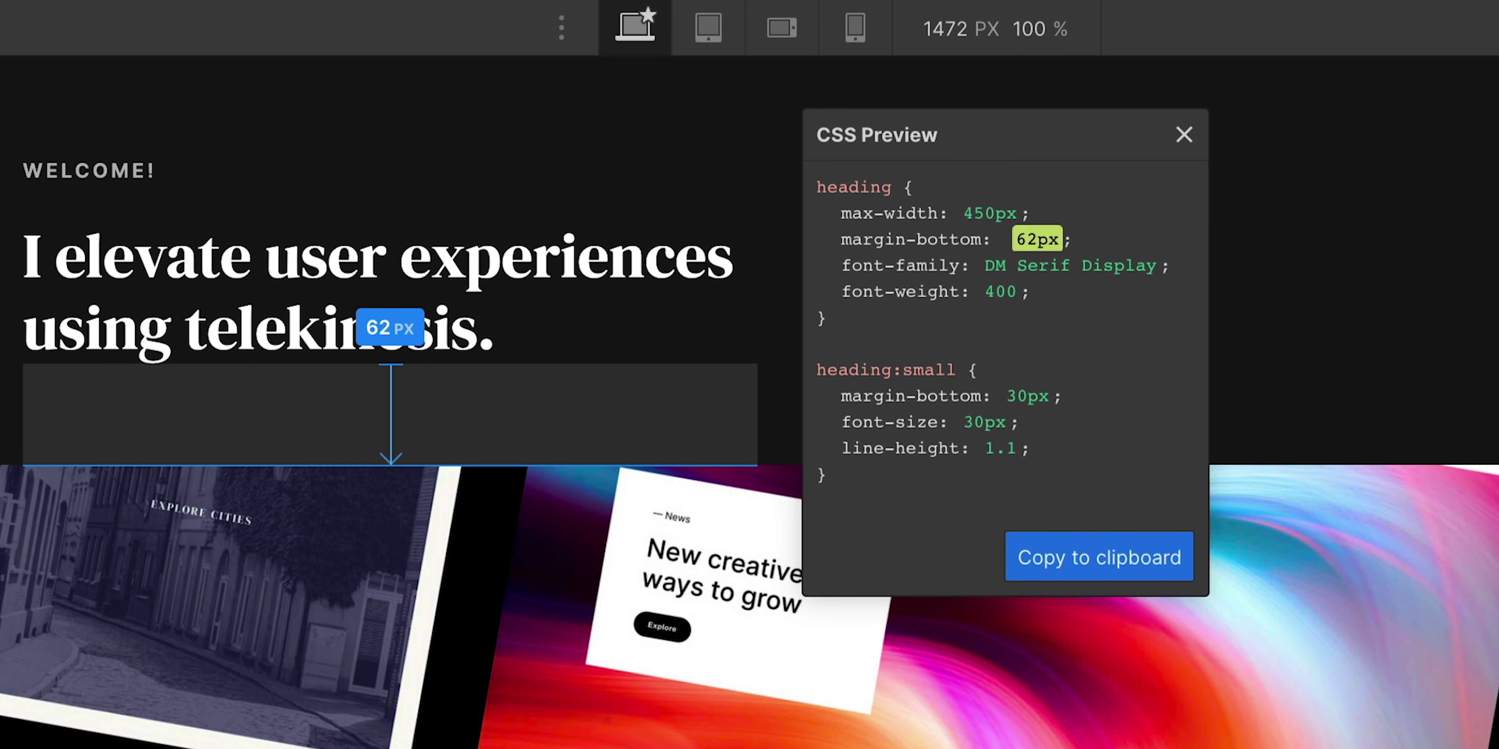
# - Give the heading a 60px bottom margin and set the body font to Inter
pyautogui.moveTo(391, 466); pyautogui.dragTo(391, 463)
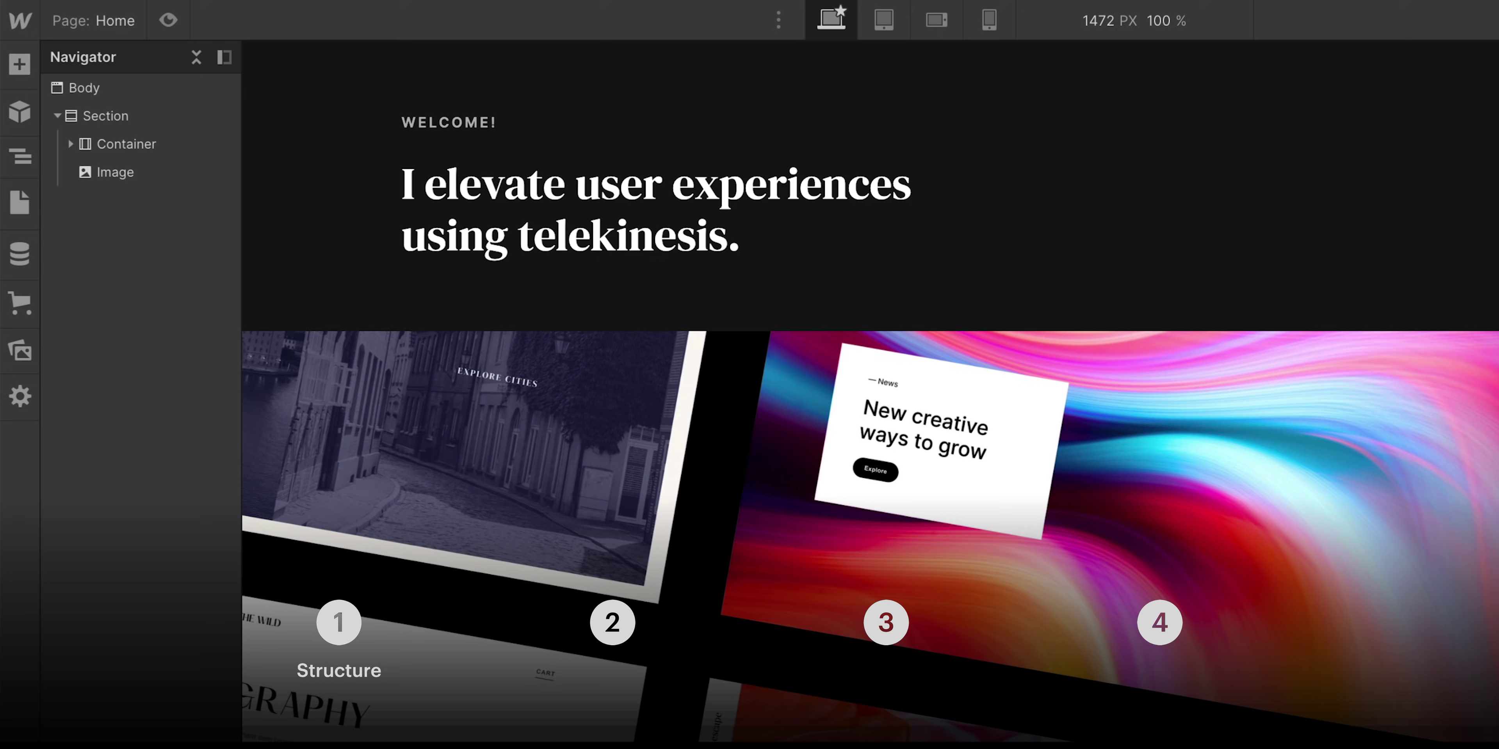
pyautogui.write('ing telekinesis.')
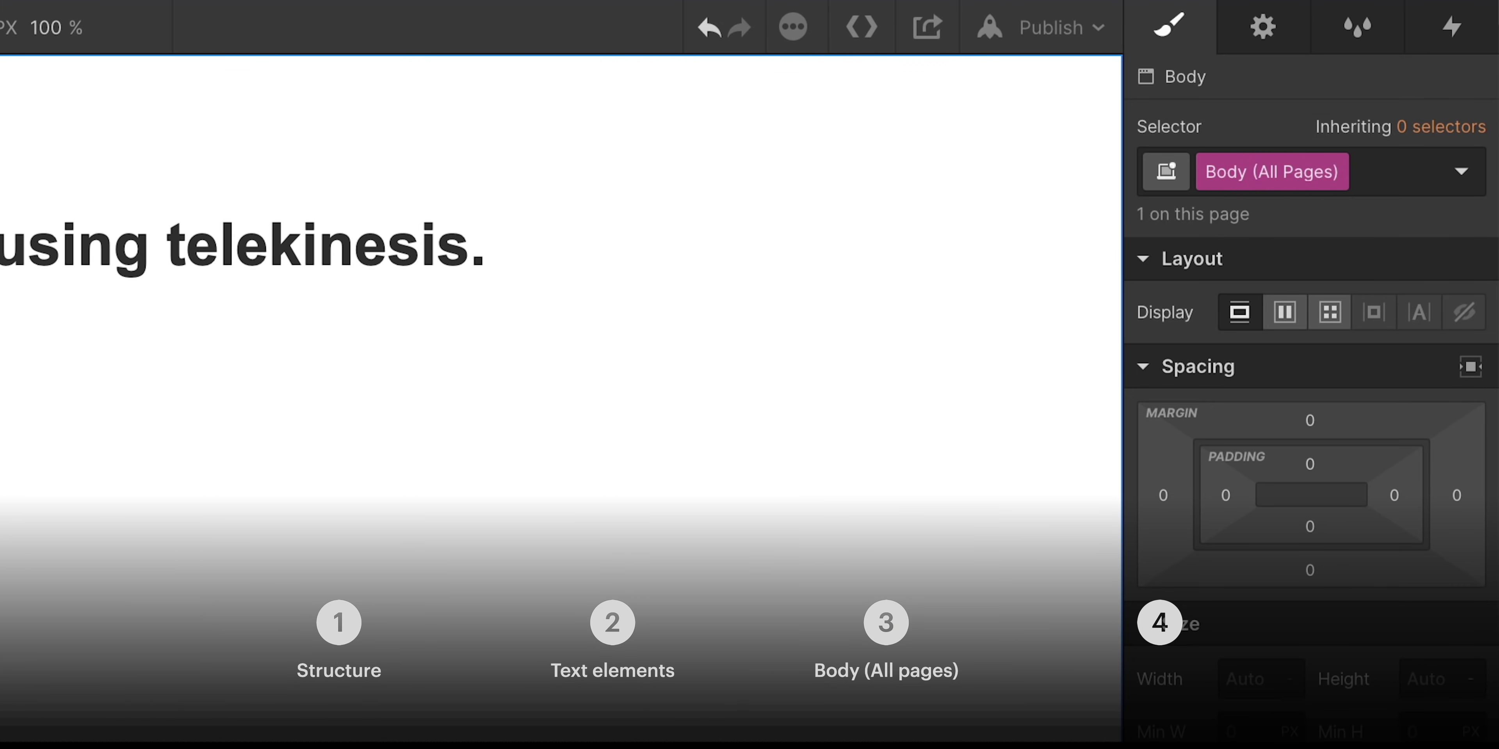
pyautogui.click(1426, 579)
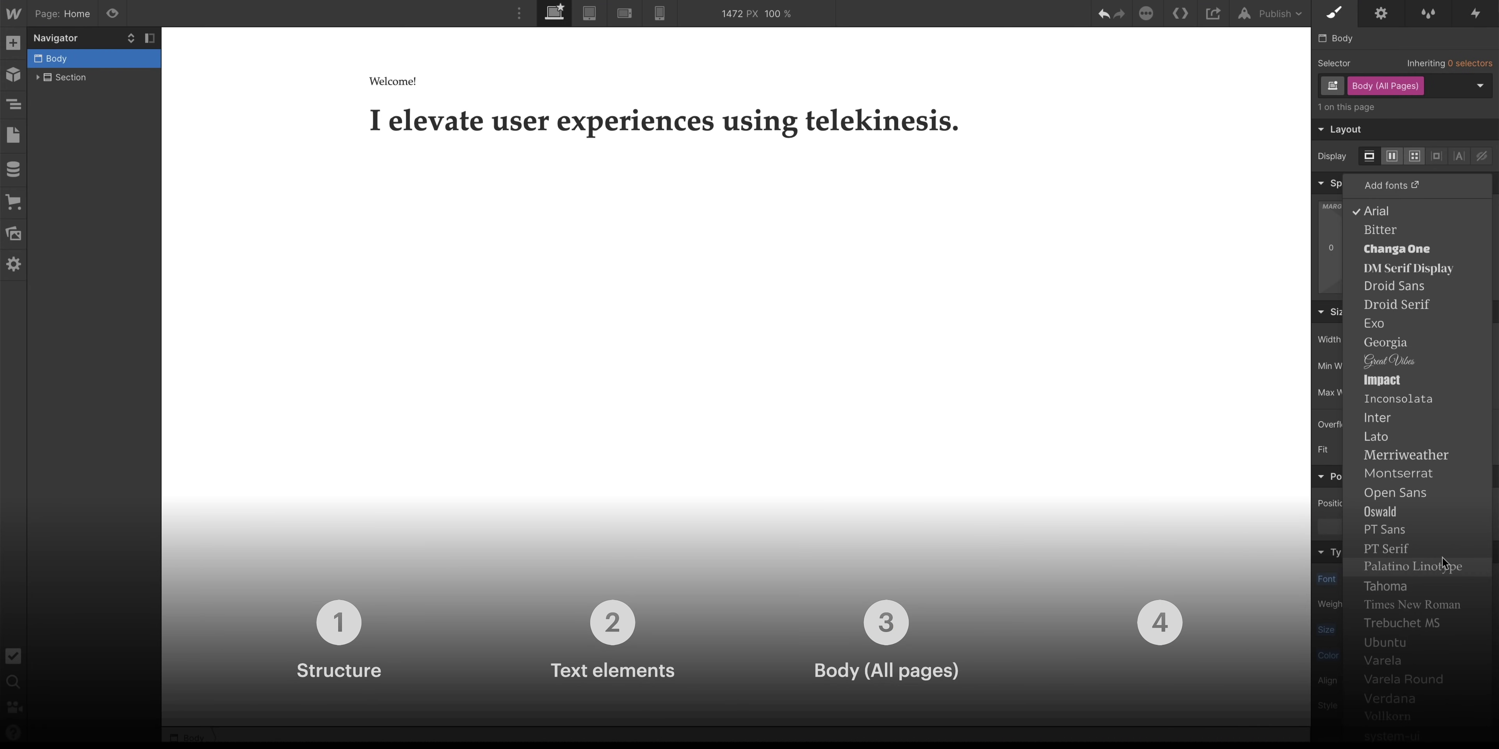
pyautogui.click(1436, 422)
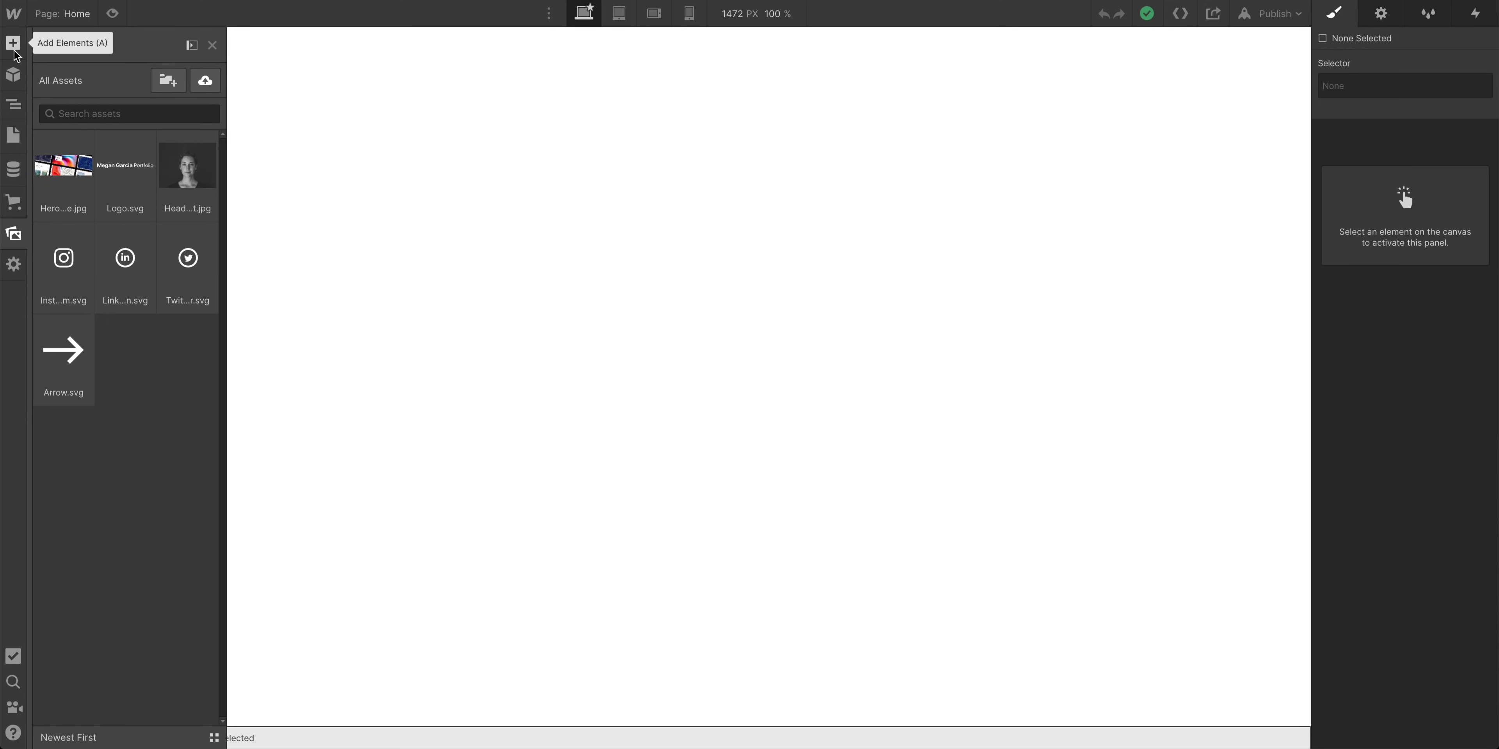
# - Drag a Section onto the empty Home page and place a Container inside it
pyautogui.click(14, 53)
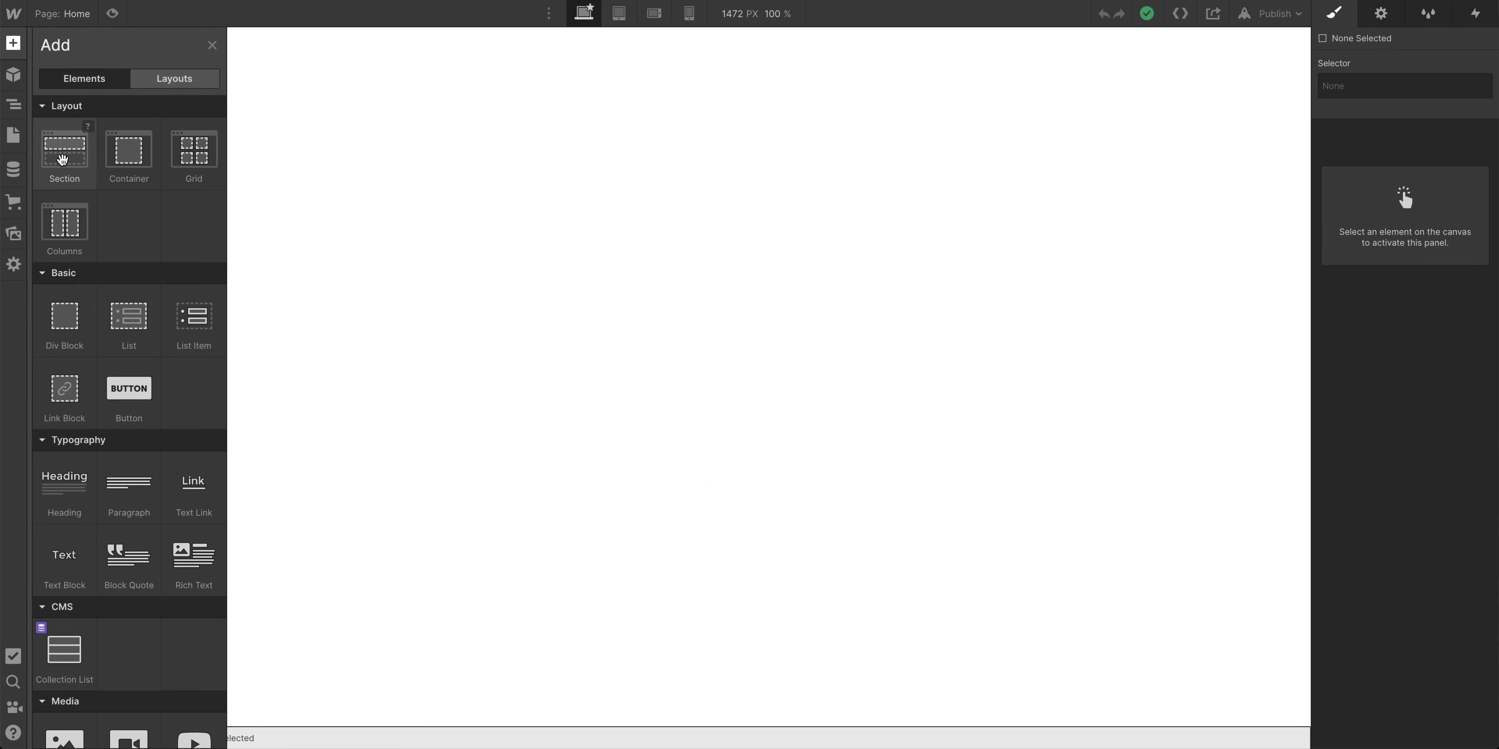
pyautogui.moveTo(57, 156); pyautogui.dragTo(473, 186)
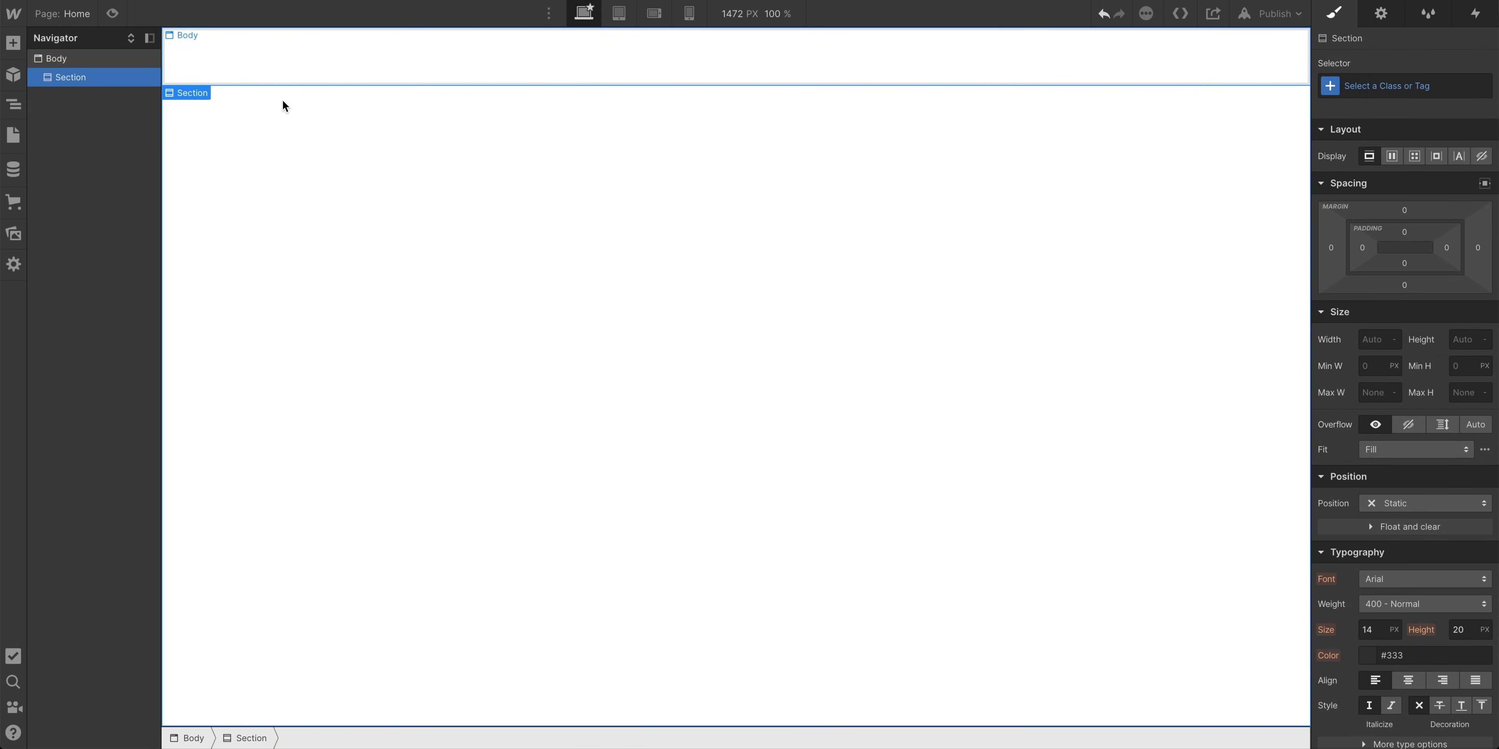
pyautogui.click(14, 43)
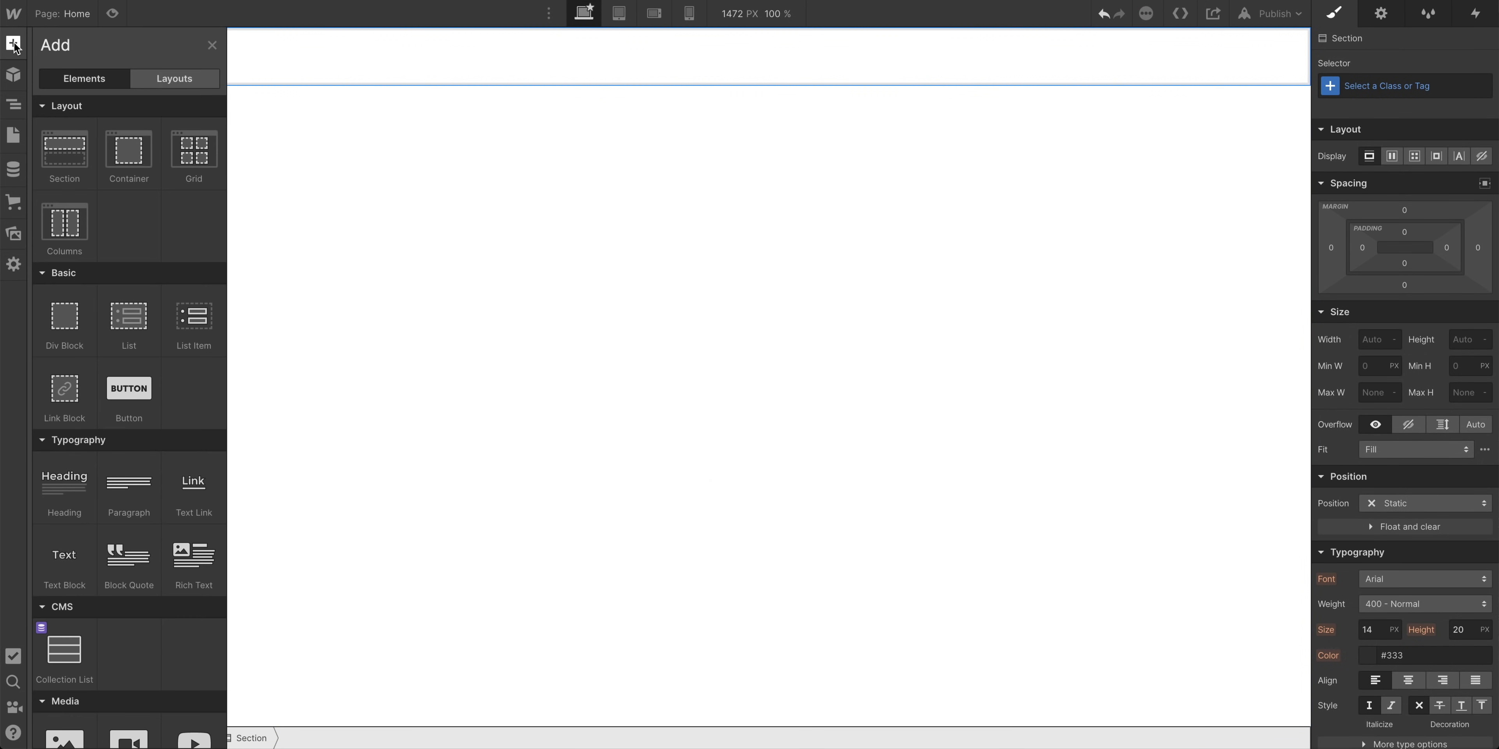
pyautogui.moveTo(128, 153); pyautogui.dragTo(411, 55)
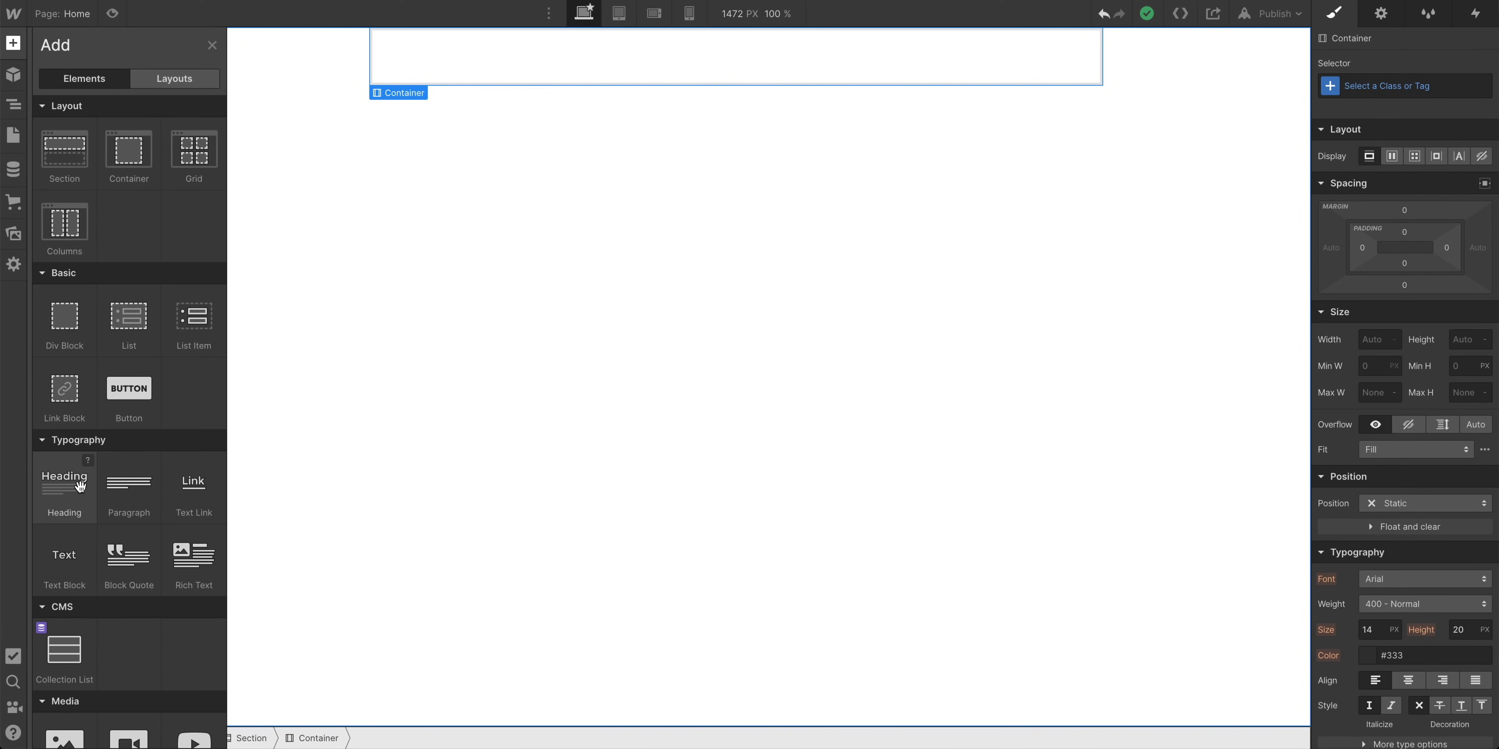
# - Add a Text Block in the Container reading 'Welcome!'
pyautogui.moveTo(75, 562); pyautogui.dragTo(598, 49)
pyautogui.doubleClick(541, 34)
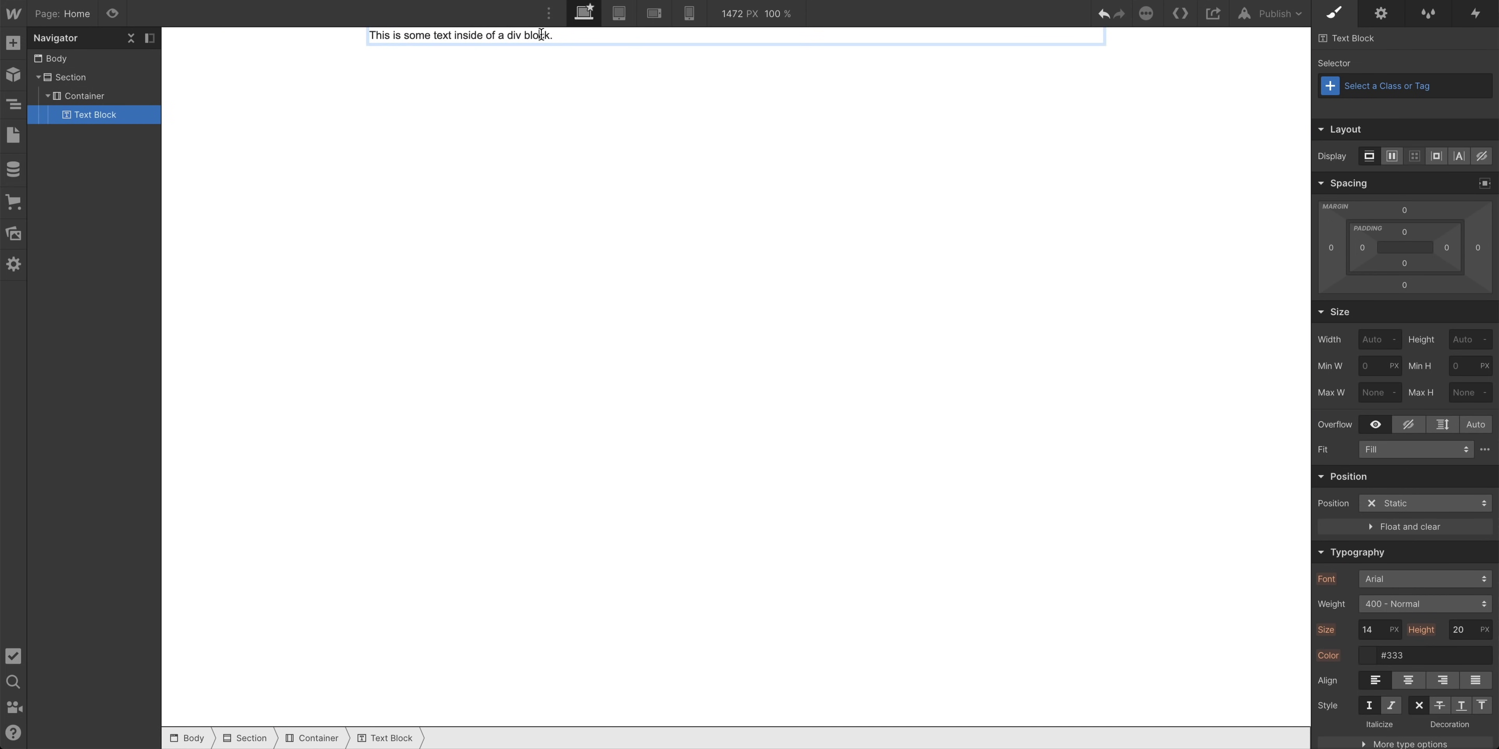
pyautogui.tripleClick(541, 35)
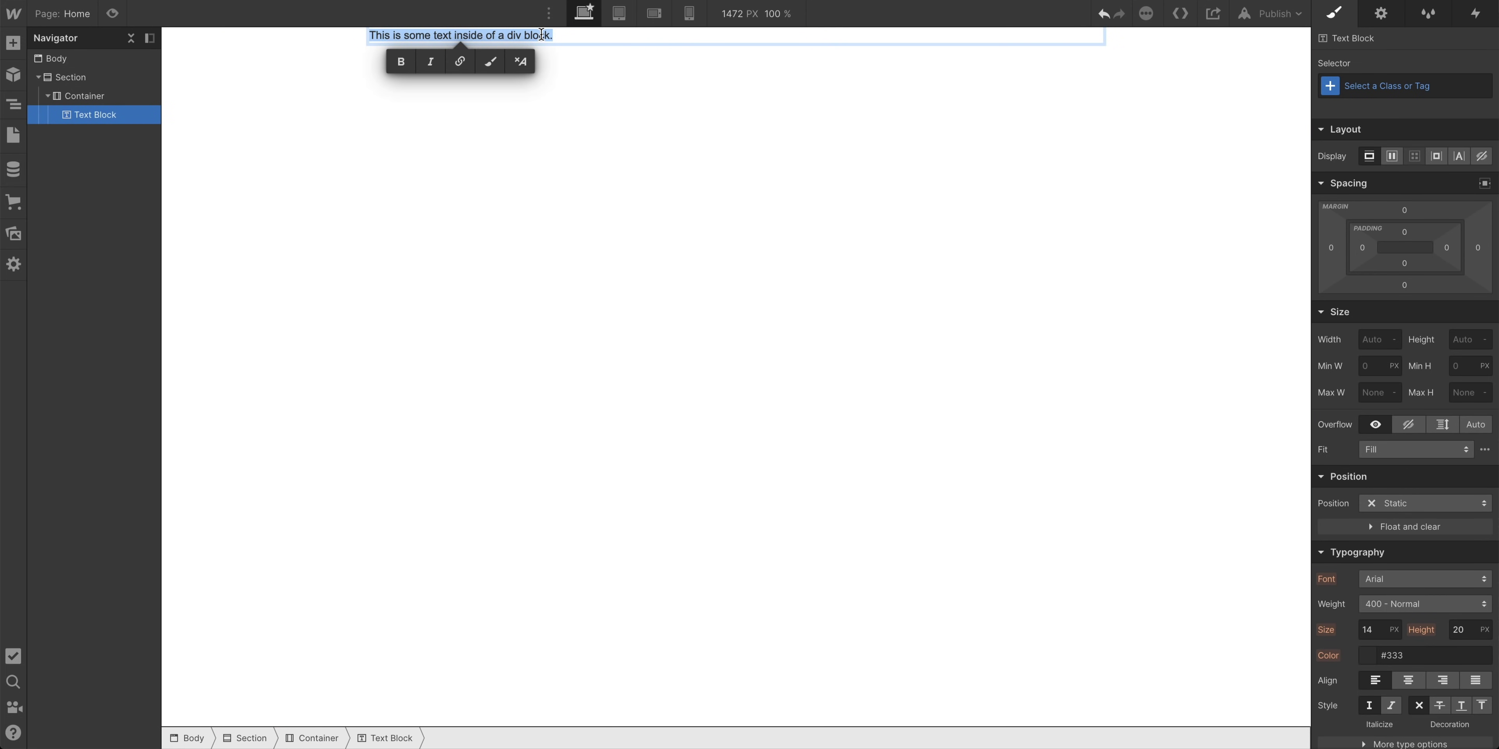
pyautogui.write('Welcome!')
pyautogui.press('Escape')
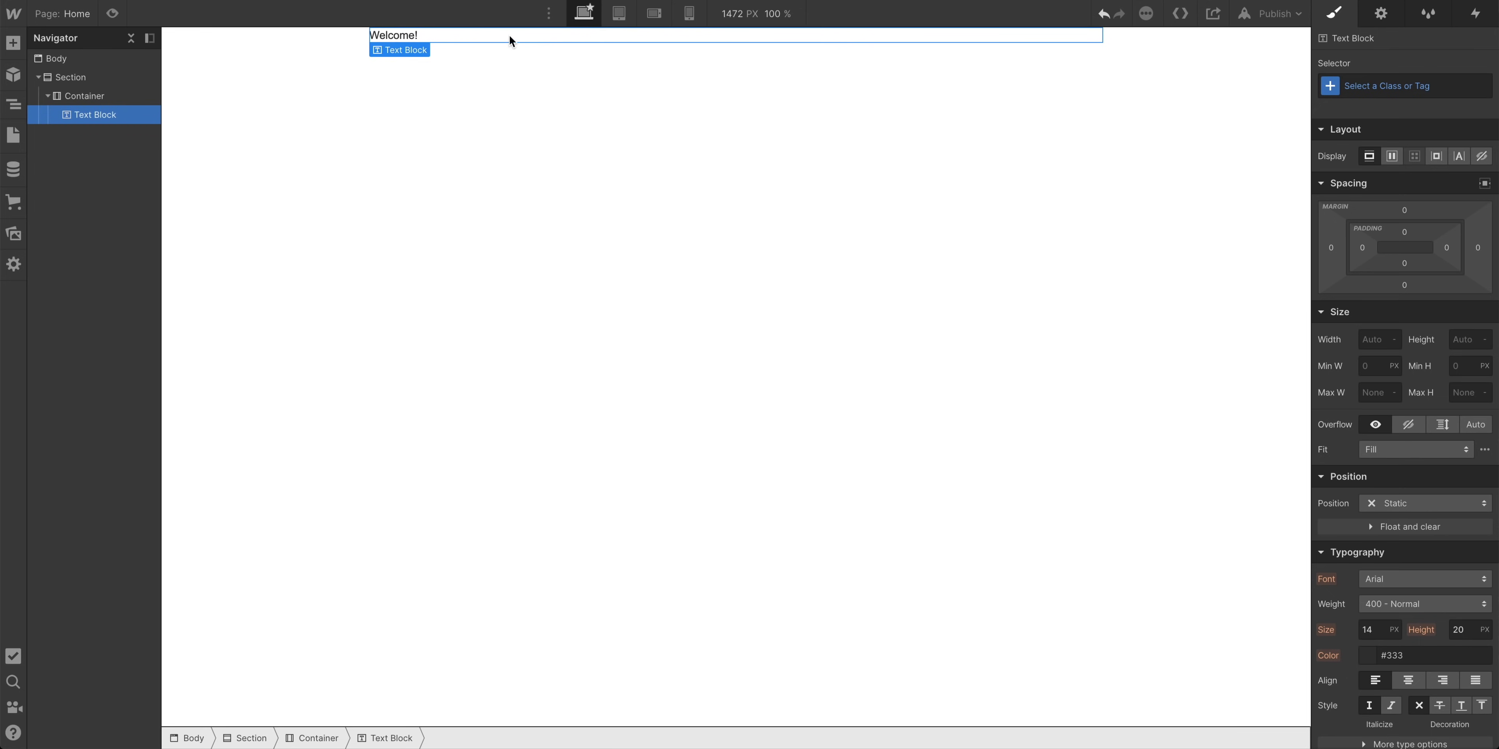
# - Add a heading below it reading 'I elevate user experiences using telekinesis.'
pyautogui.click(13, 42)
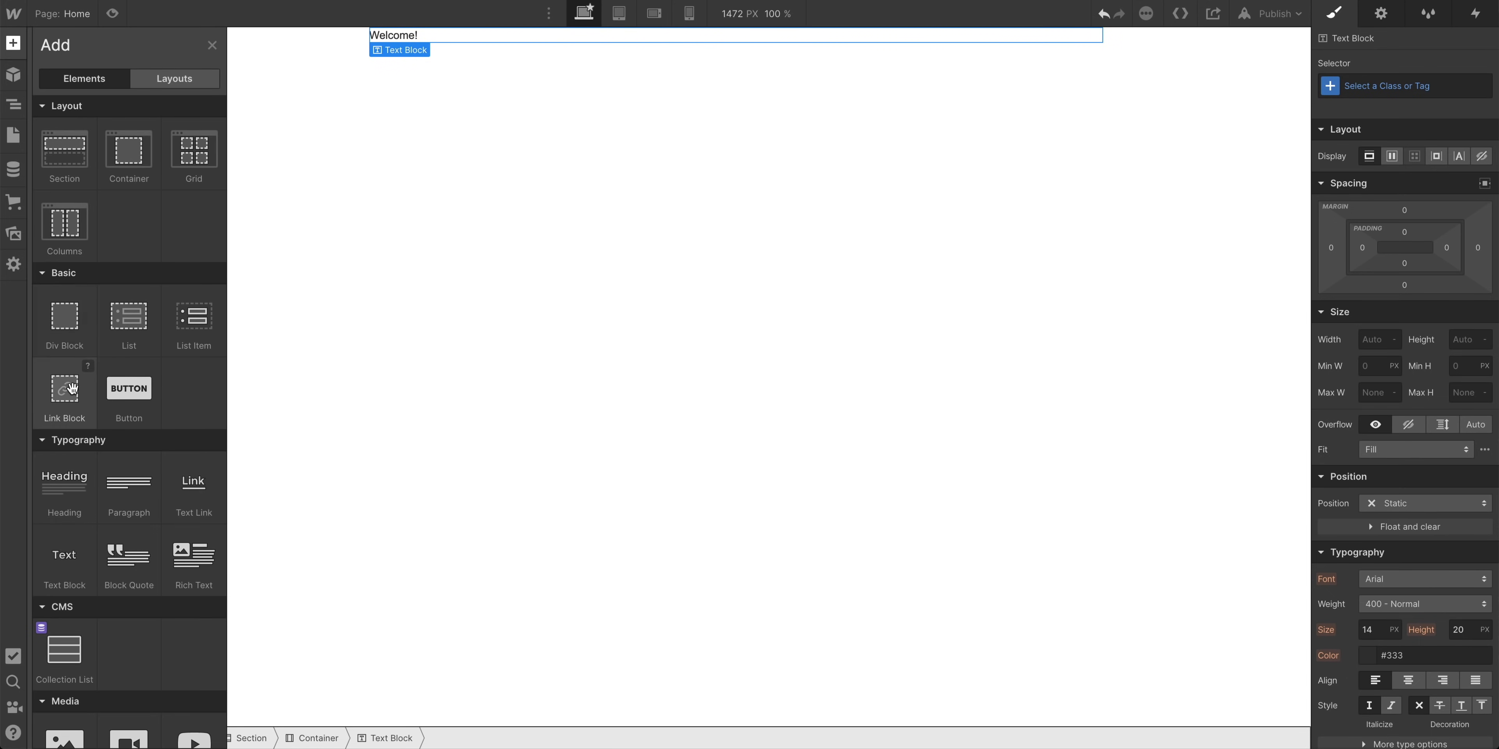
pyautogui.moveTo(64, 492); pyautogui.dragTo(445, 38)
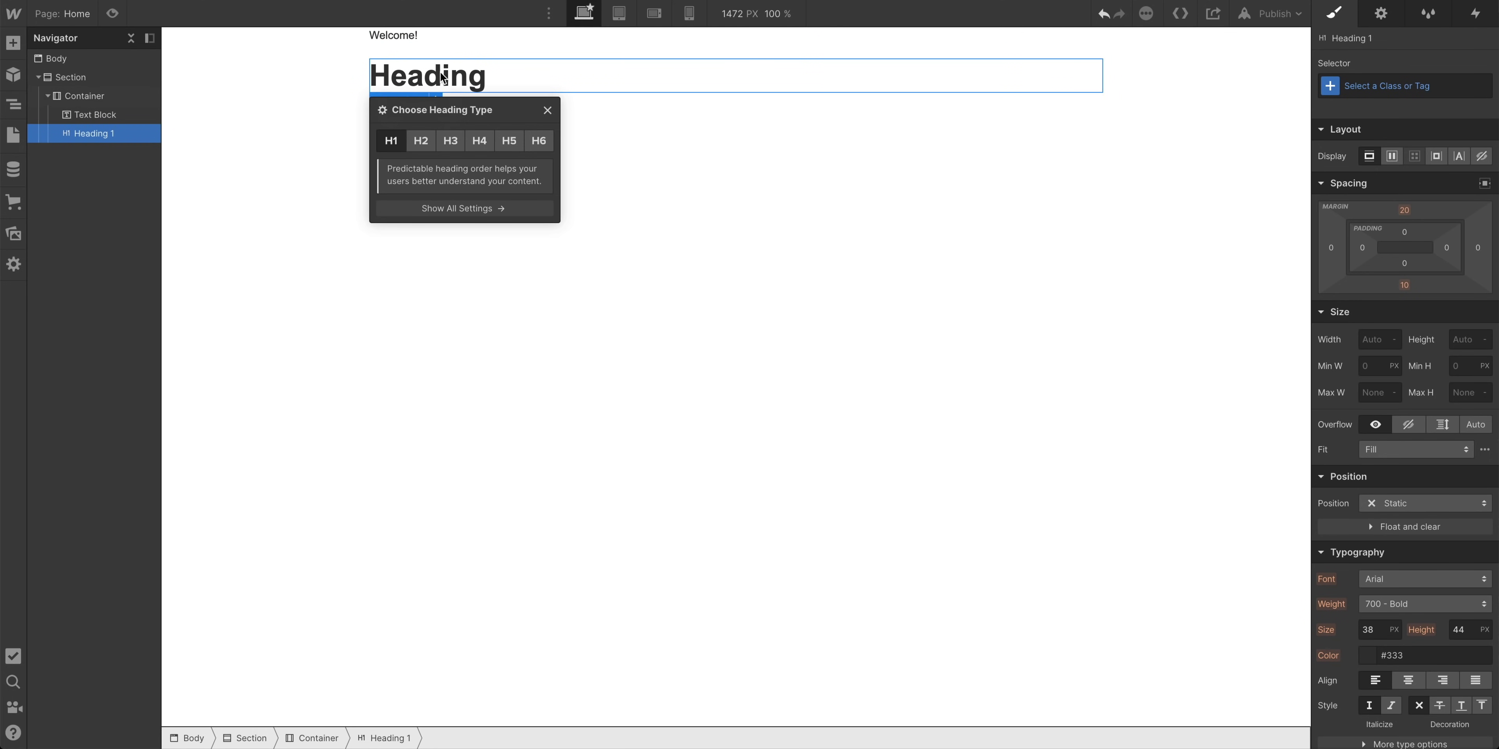
pyautogui.doubleClick(440, 72)
pyautogui.write('I create mean')
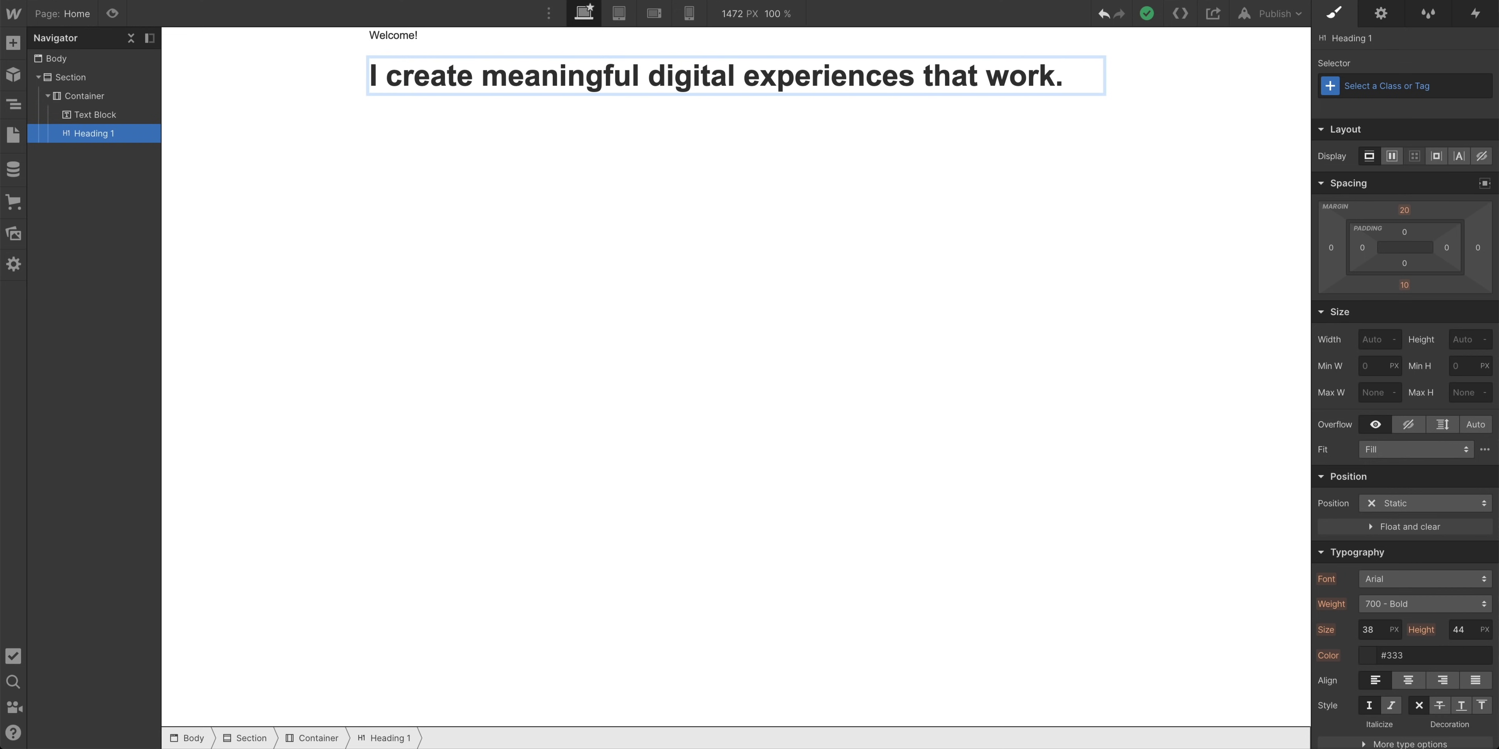
pyautogui.hotkey('ctrl', 'a')
pyautogui.write('I')
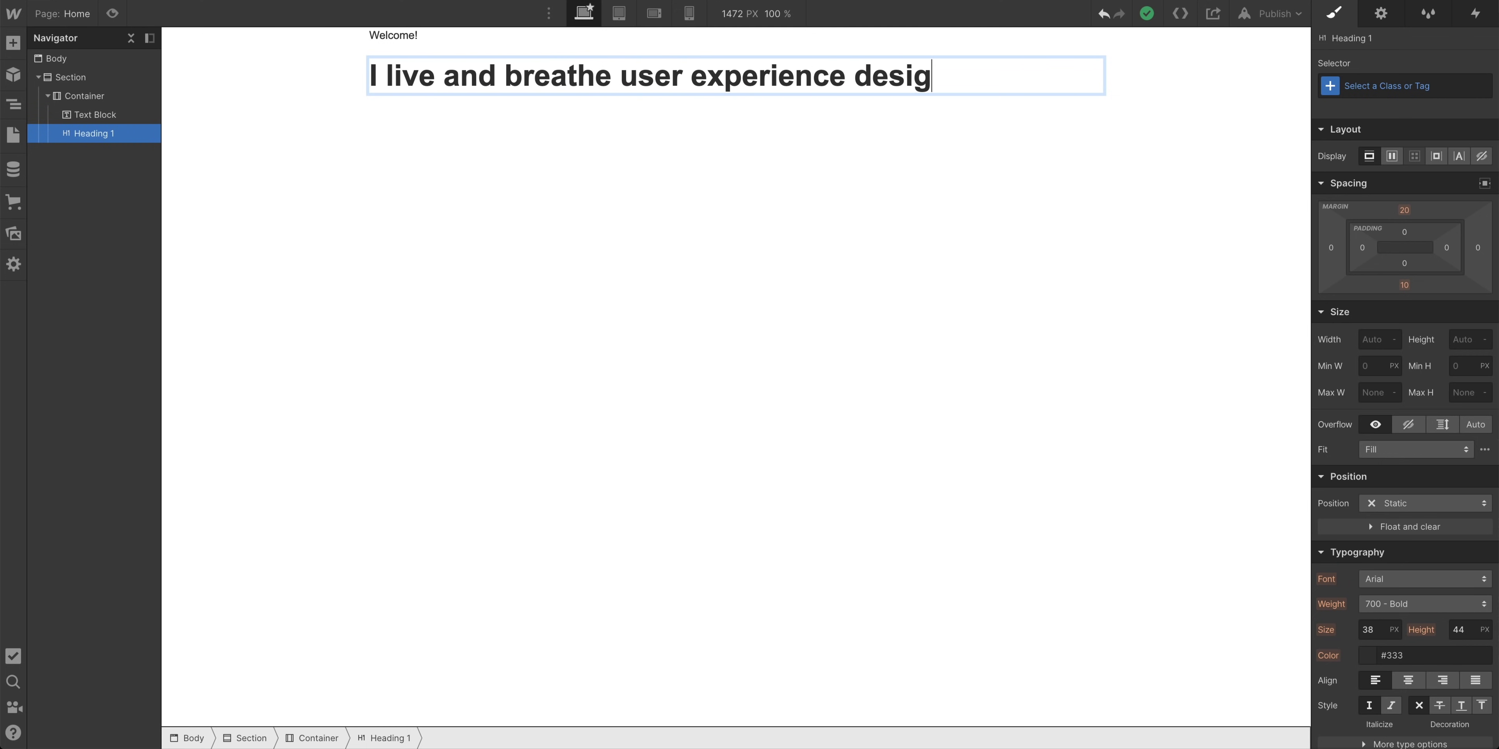
pyautogui.hotkey('ctrl', 'a')
pyautogui.write('I')
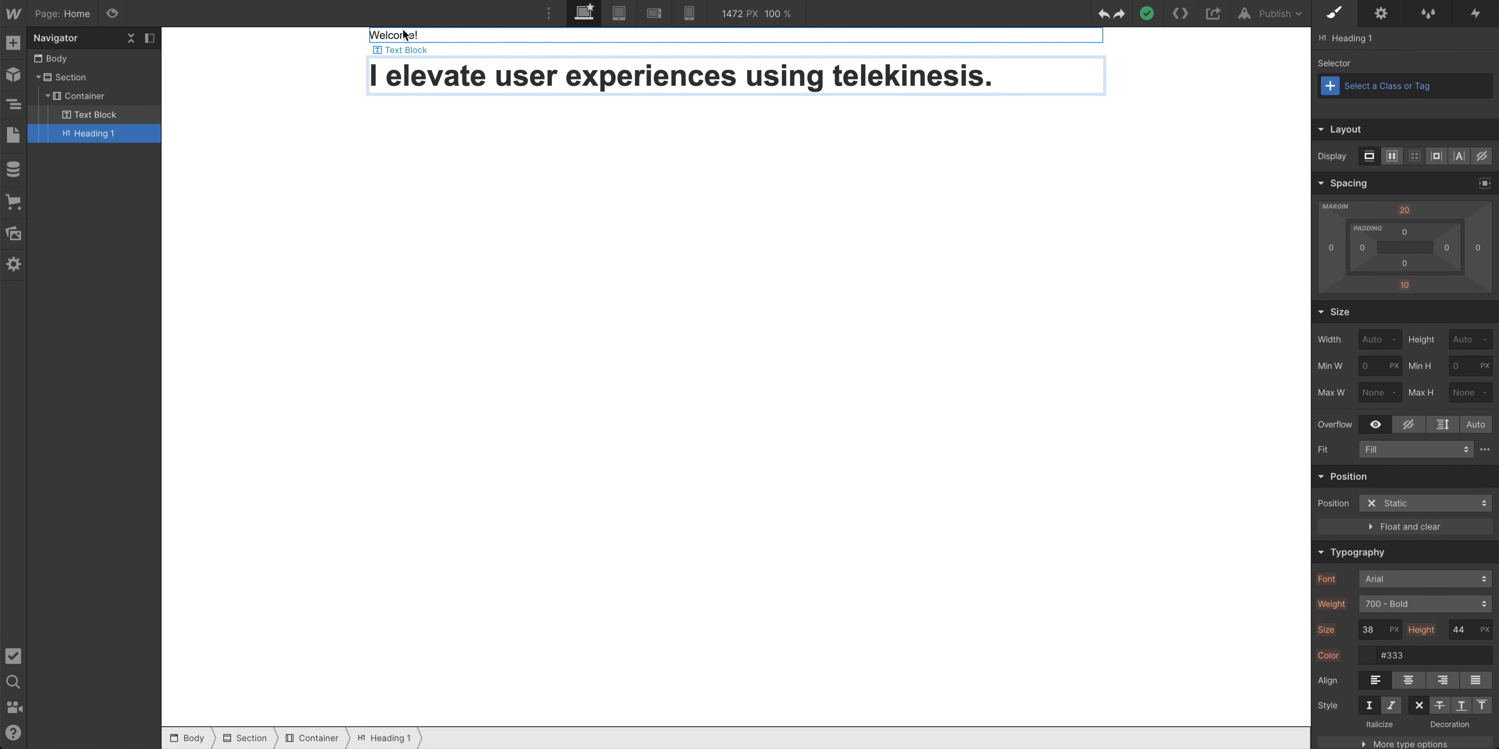
# - Select the hero Section and try adding top padding, then undo the change
pyautogui.click(337, 46)
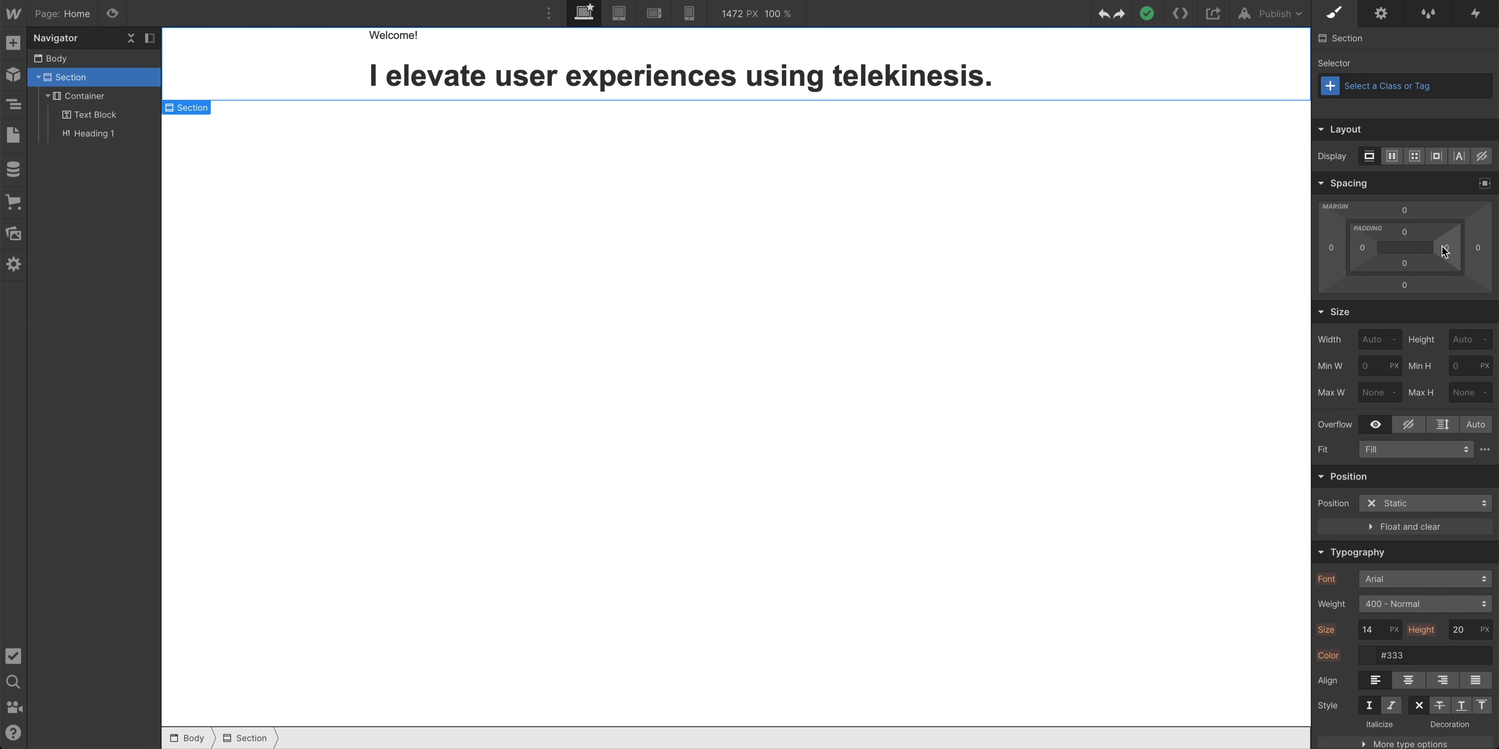
pyautogui.moveTo(1404, 232)
pyautogui.mouseDown()
pyautogui.moveTo(1404, 198)
pyautogui.moveTo(1403, 249)
pyautogui.moveTo(1391, 153)
pyautogui.moveTo(1395, 251)
pyautogui.moveTo(1425, 220)
pyautogui.moveTo(1425, 251)
pyautogui.mouseUp()
pyautogui.hotkey('ctrl', 'z')
pyautogui.hotkey('ctrl', 'z')
pyautogui.hotkey('ctrl', 'z')
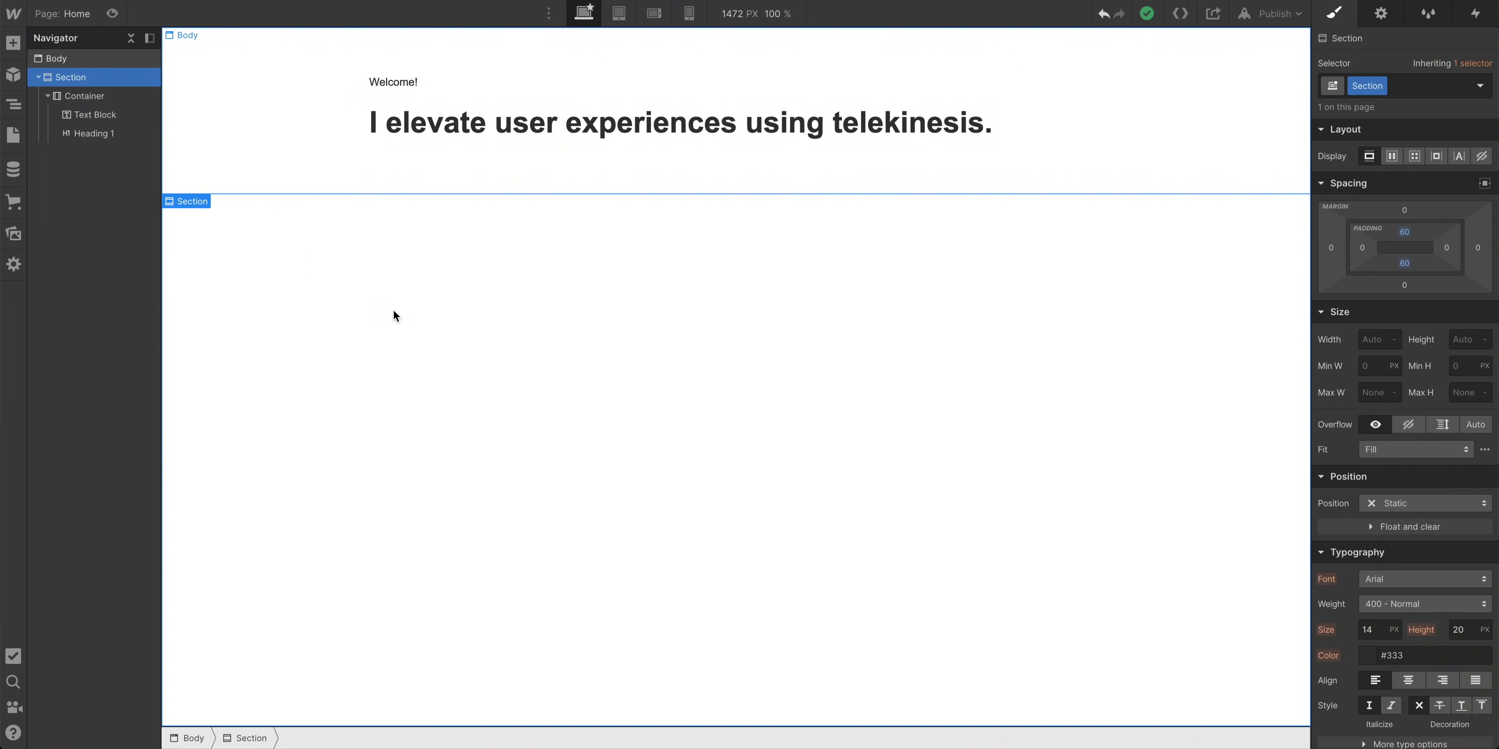
# - Select the body, target the Body (All Pages) tag, and open its font list
pyautogui.click(394, 309)
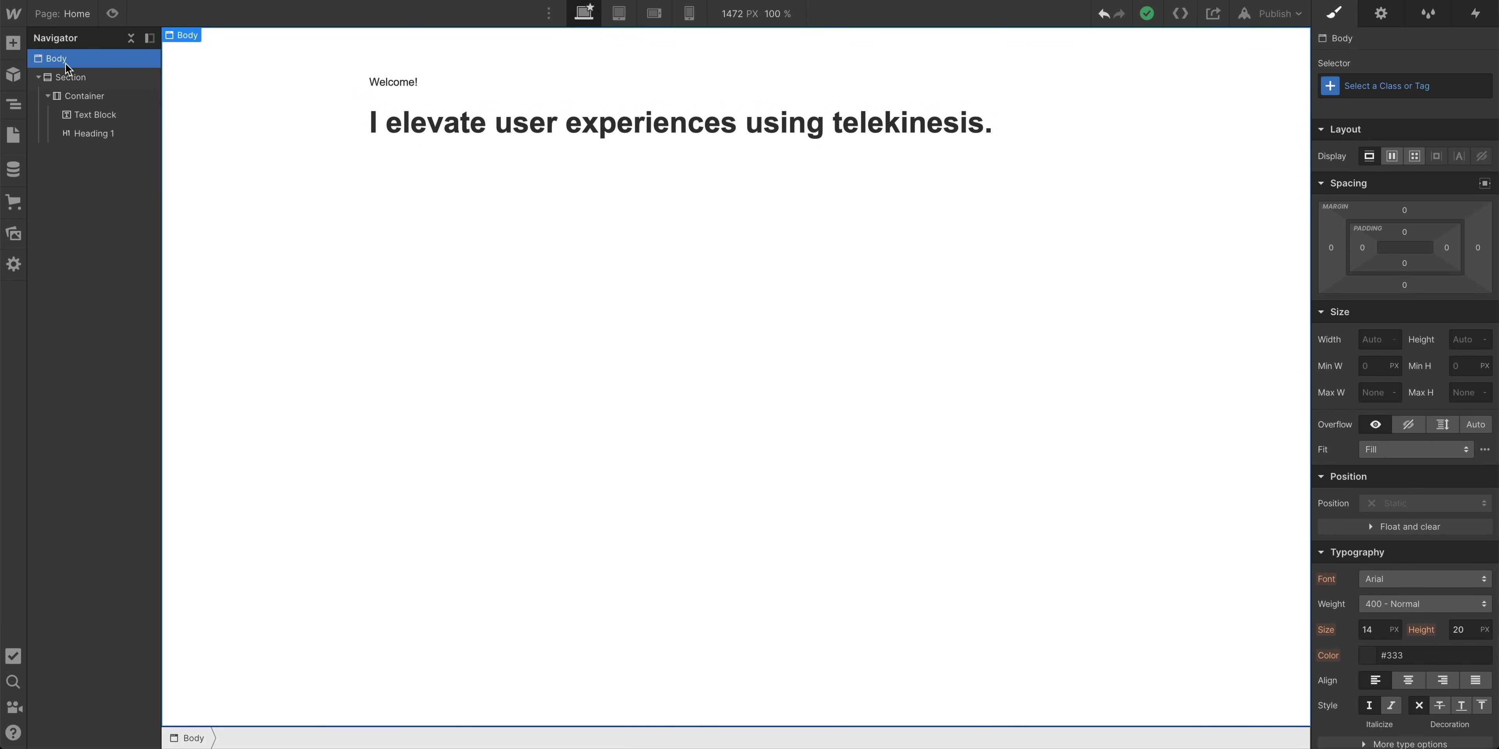
pyautogui.click(1332, 88)
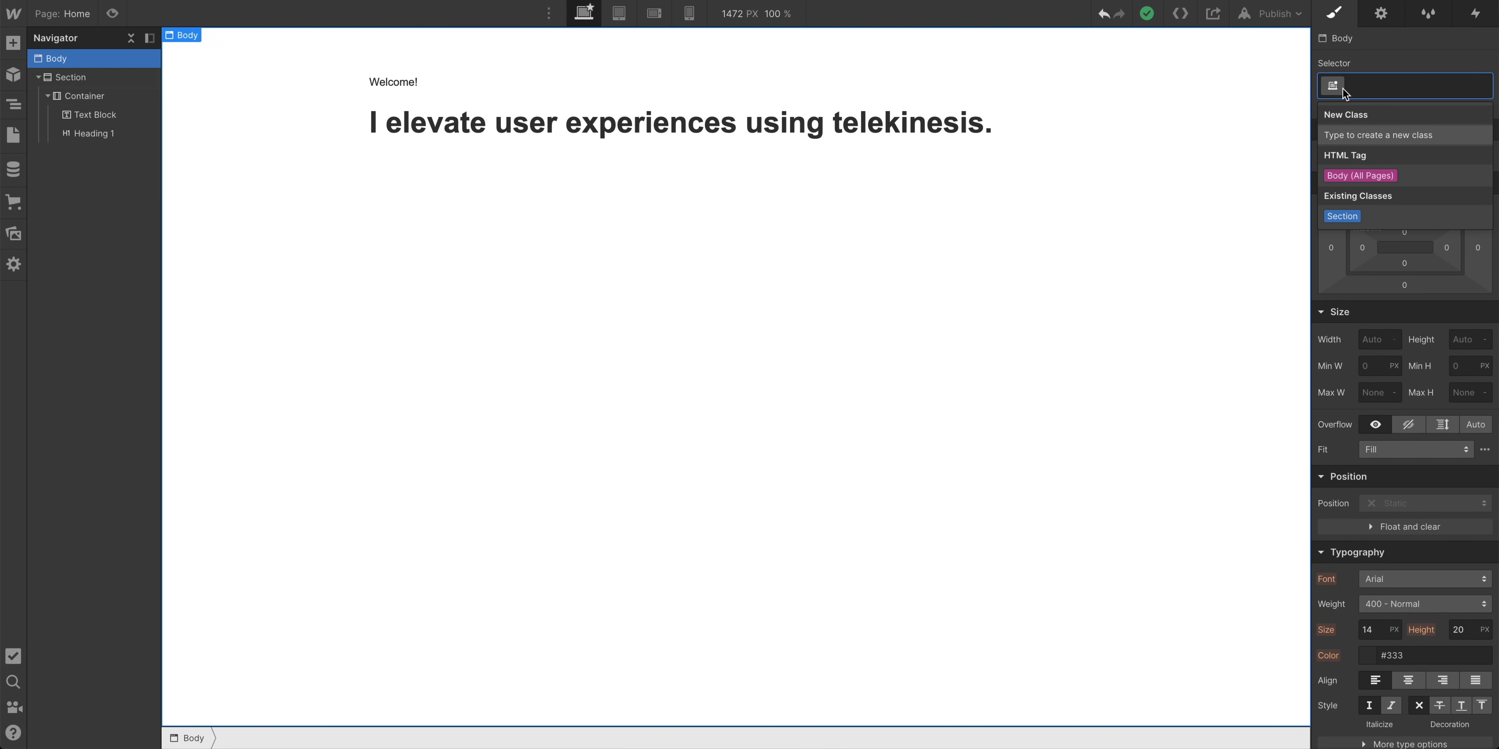
pyautogui.click(1416, 181)
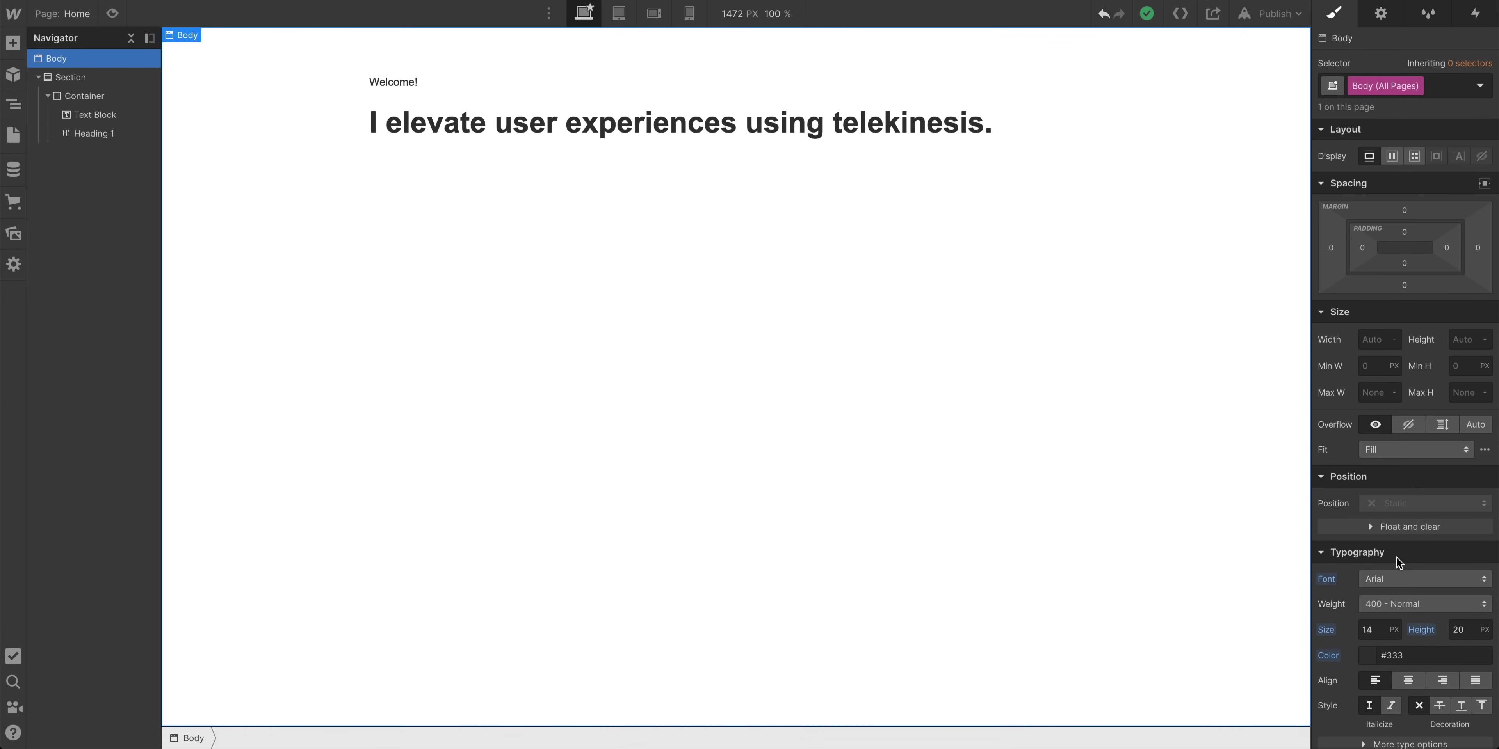
pyautogui.scroll(-1, 1399, 563)
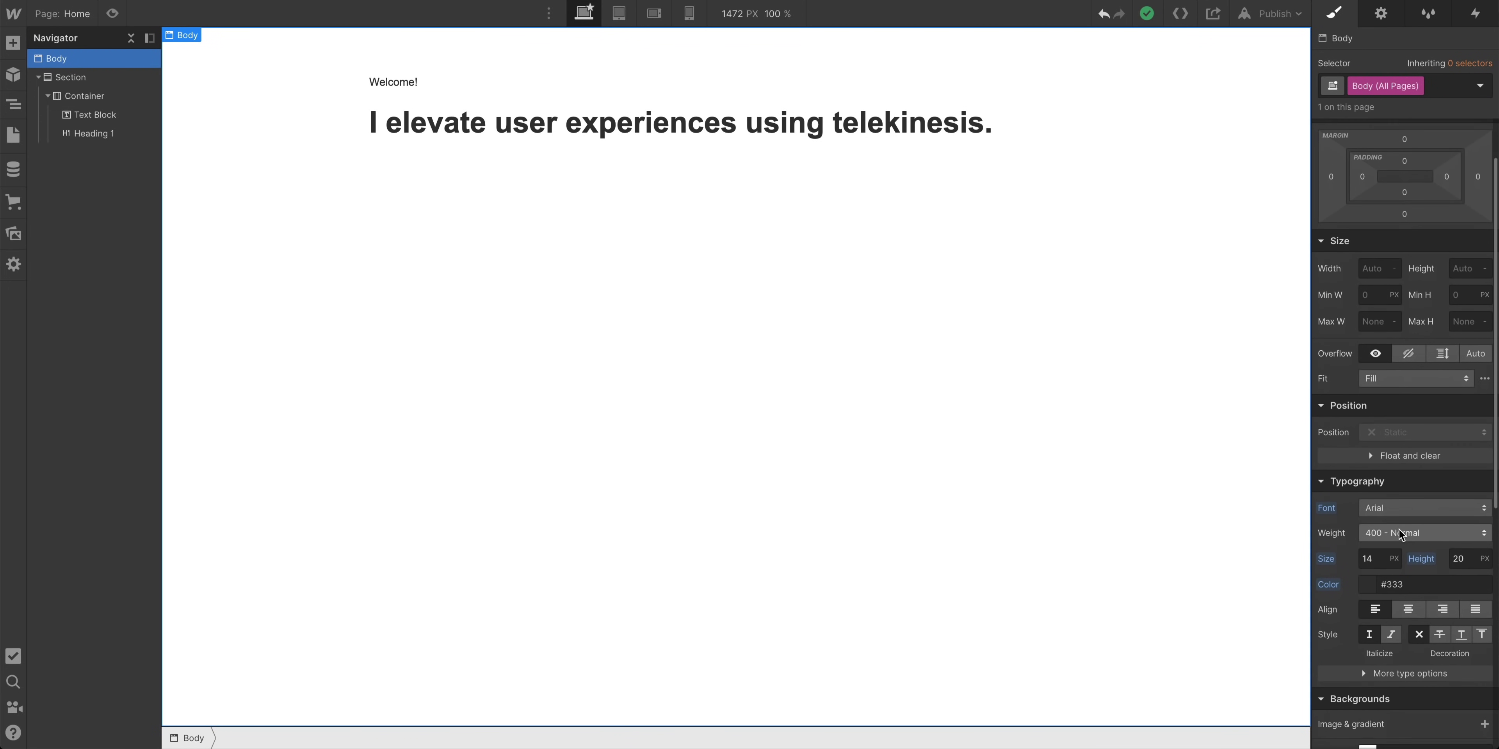
pyautogui.click(1409, 511)
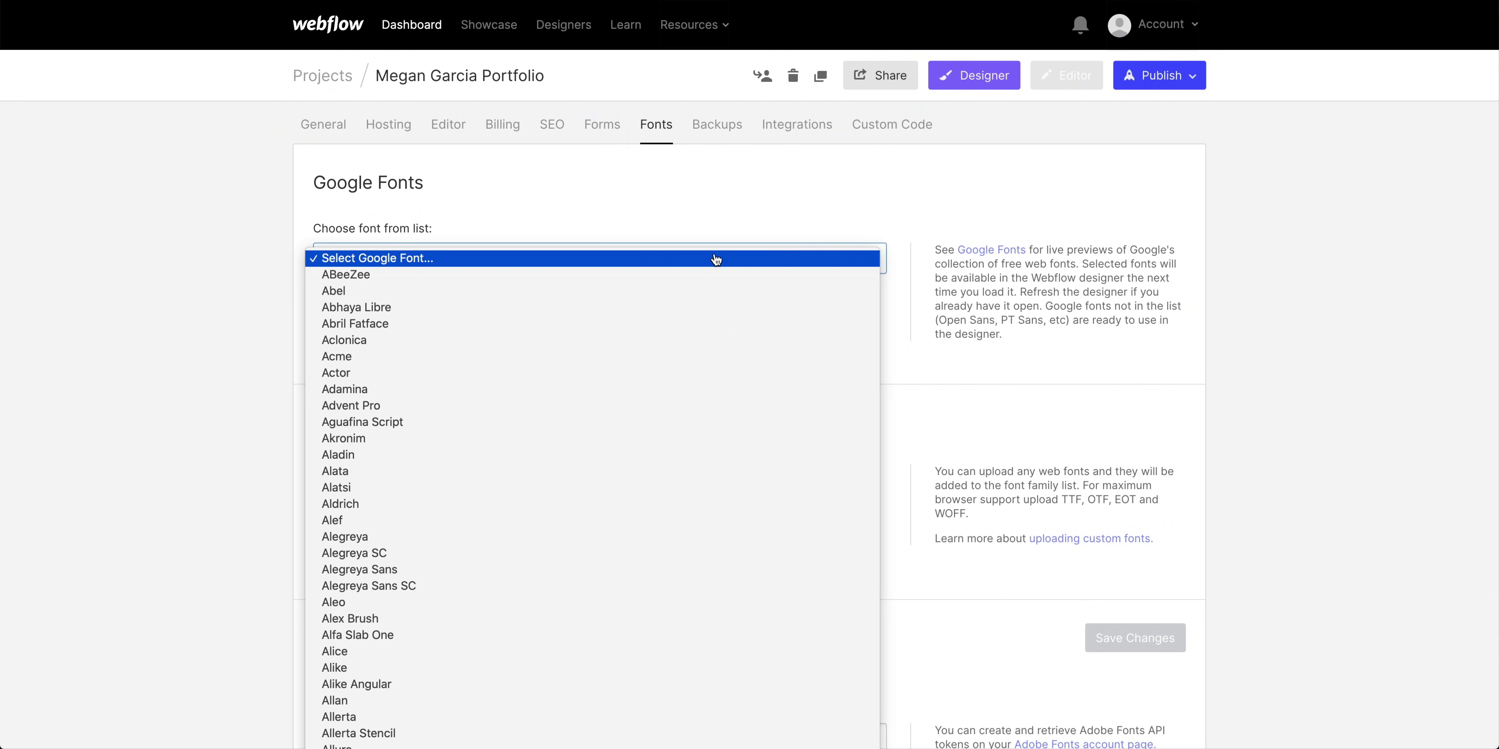
# - Add the Inter Google font with the 600 weight to the project
pyautogui.scroll(-20, 715, 260)
pyautogui.scroll(-7, 716, 260)
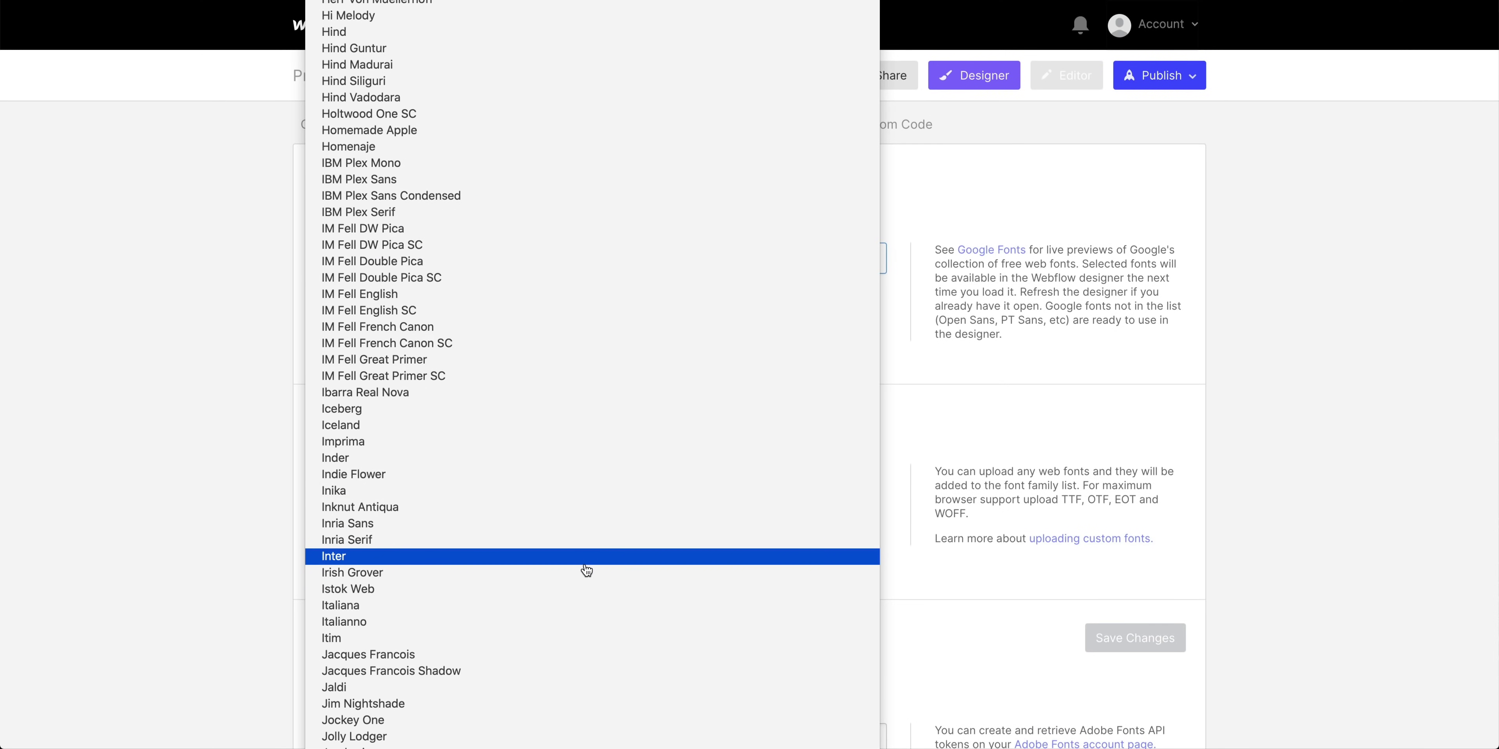
pyautogui.click(586, 558)
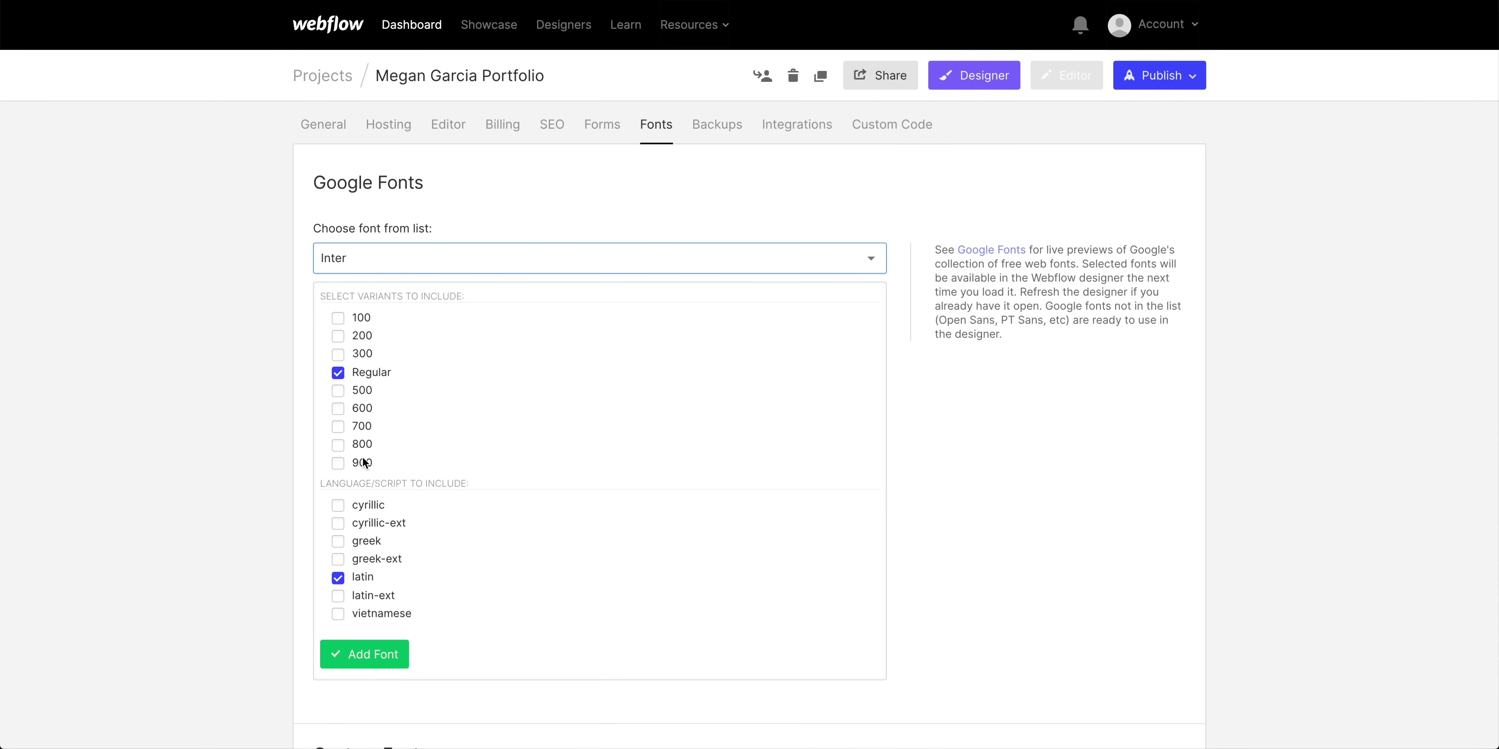
pyautogui.click(339, 411)
pyautogui.click(361, 645)
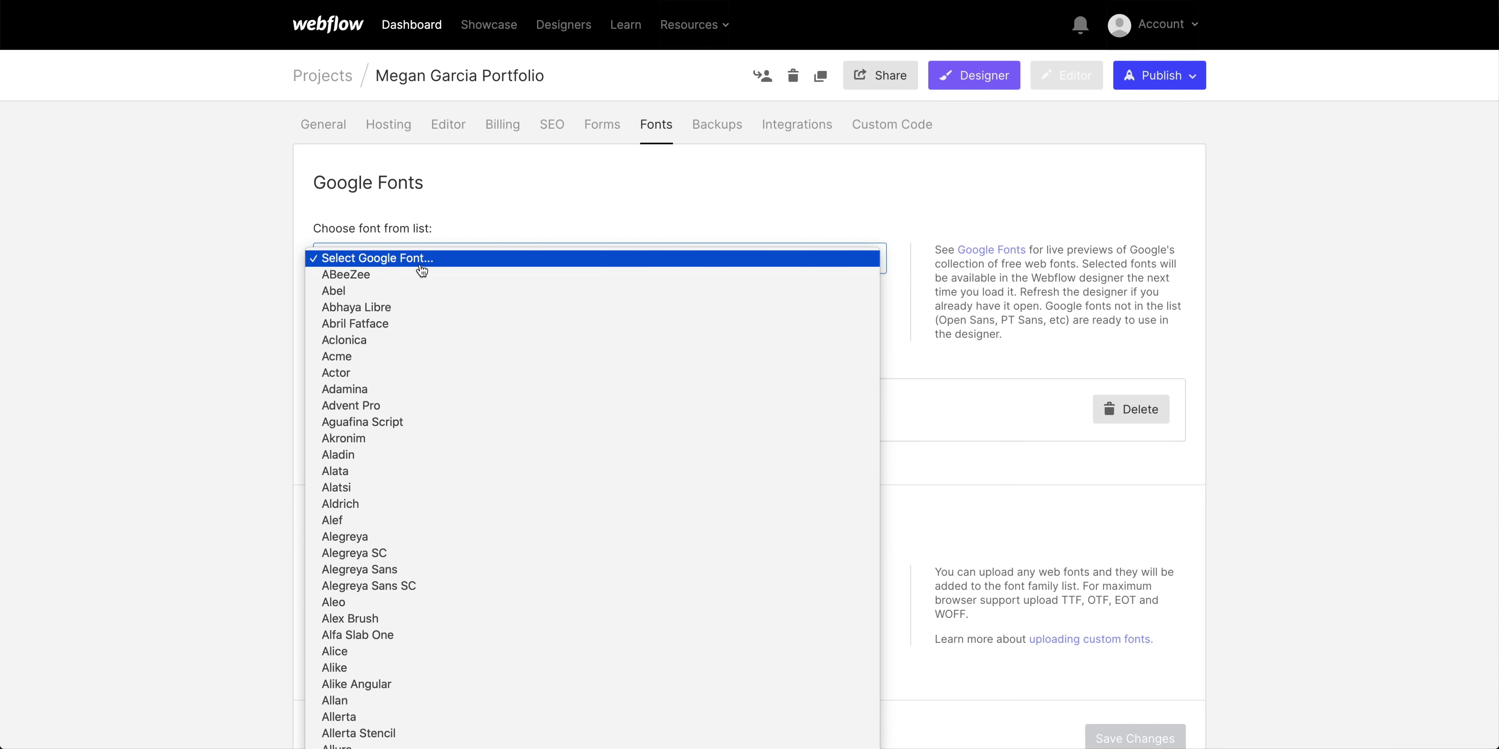
# - Add DM Serif Display to the project's Google Fonts and reopen the Designer
pyautogui.scroll(-20, 421, 270)
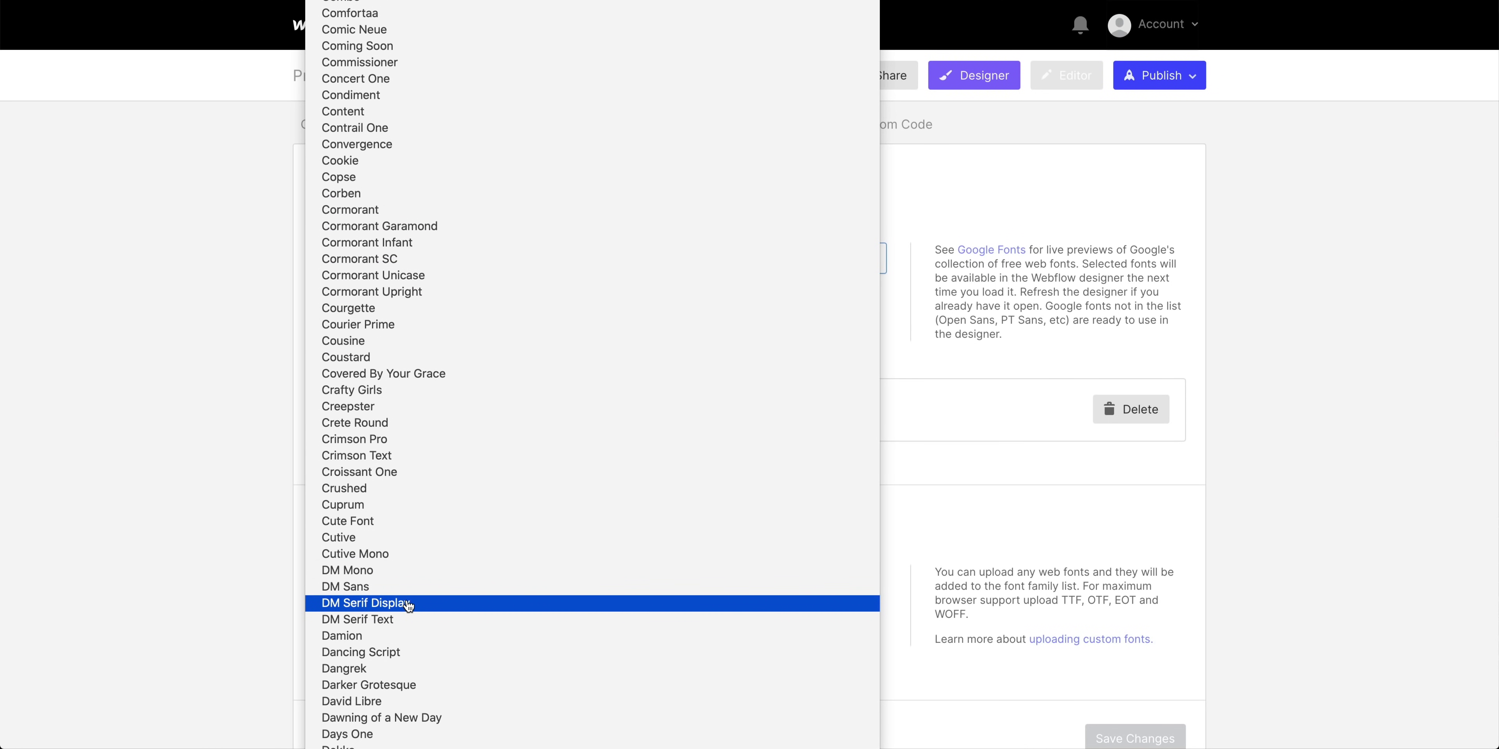
pyautogui.click(409, 605)
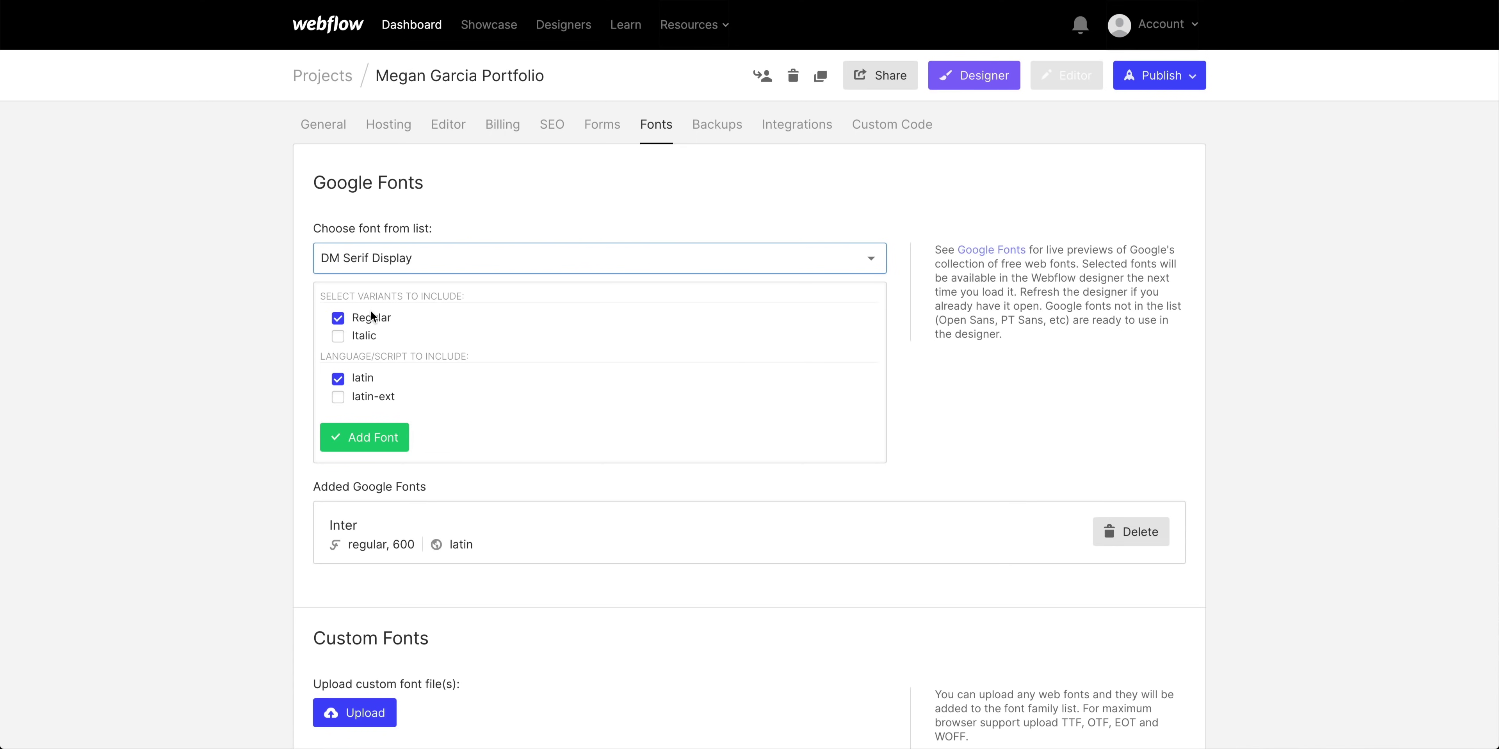
pyautogui.click(361, 445)
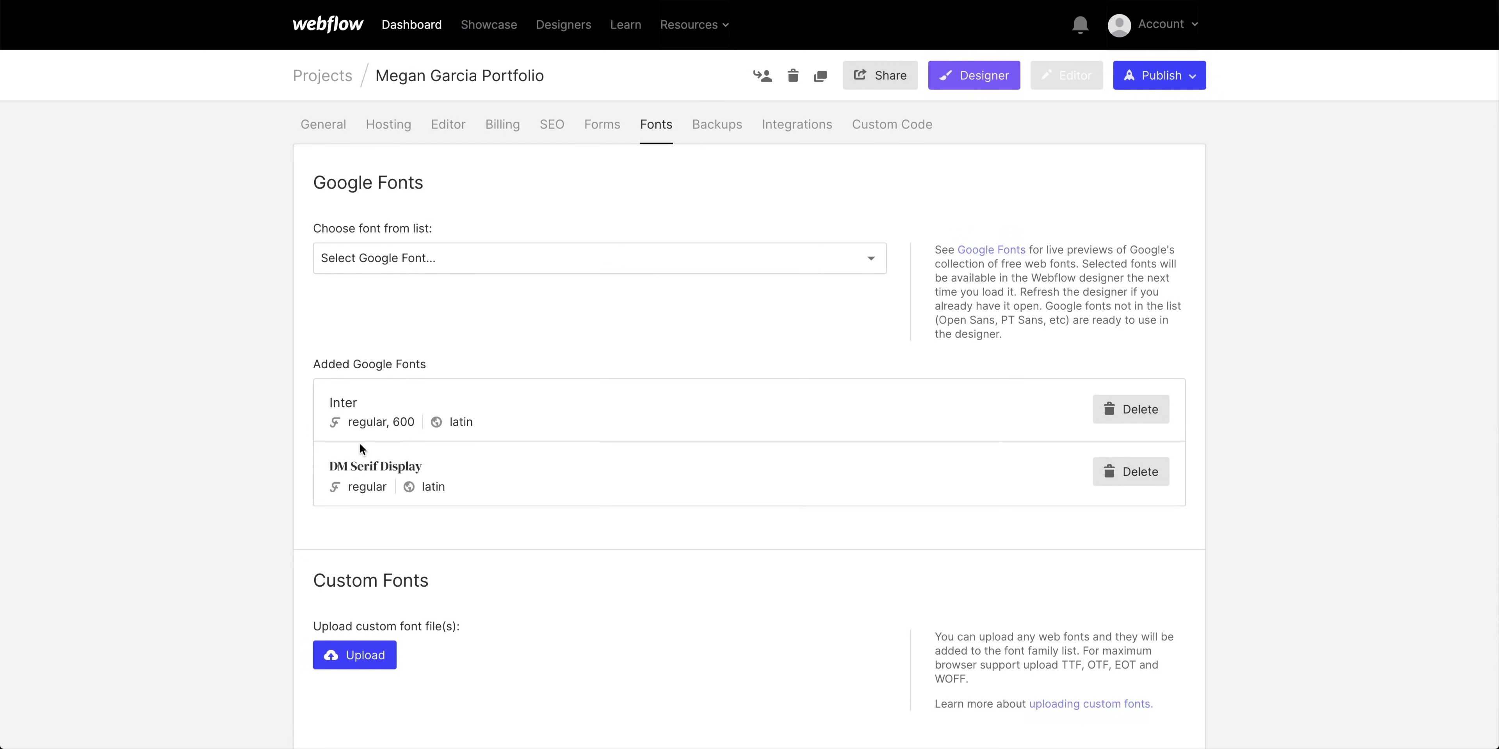
pyautogui.click(957, 87)
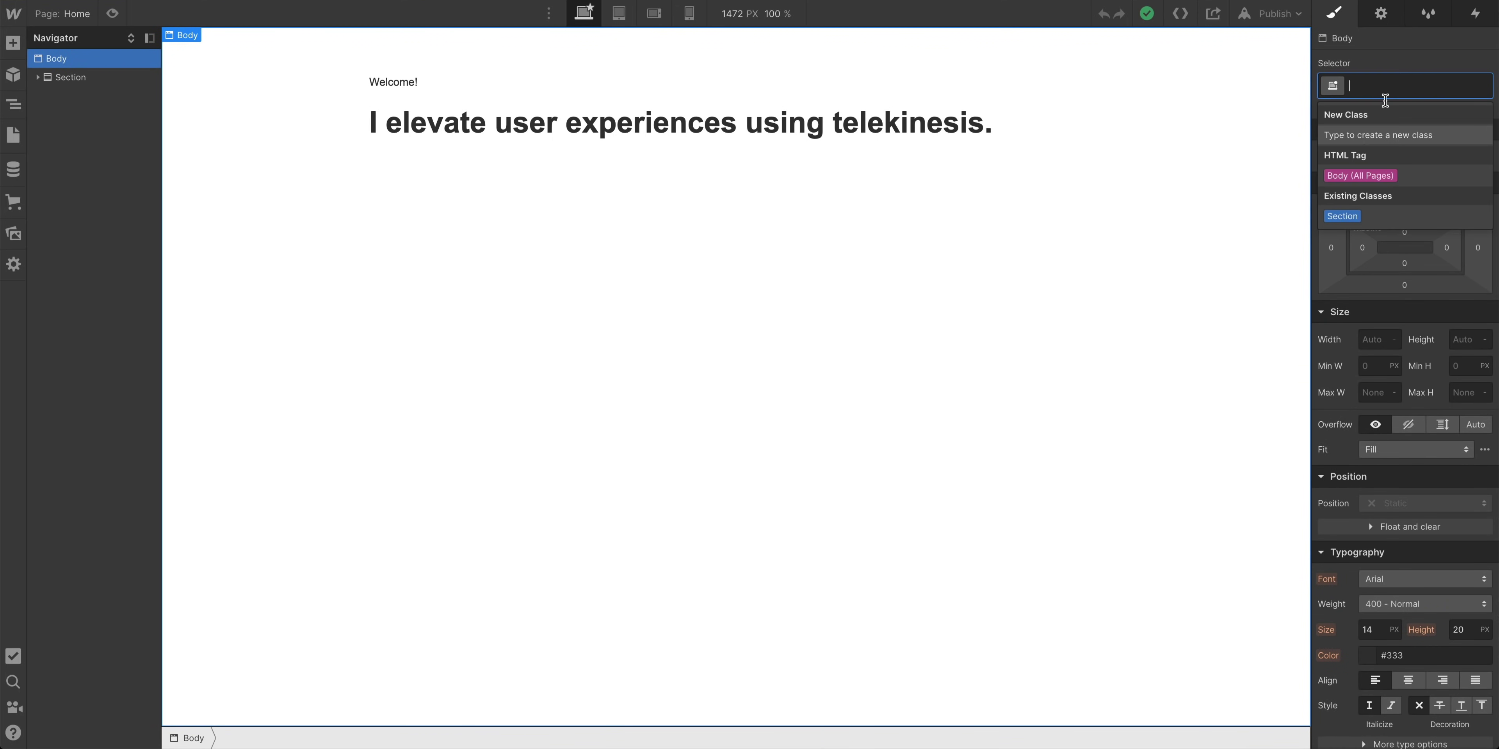
# - Set the Body (All Pages) font to Inter and its background to near-black #141414
pyautogui.click(1379, 175)
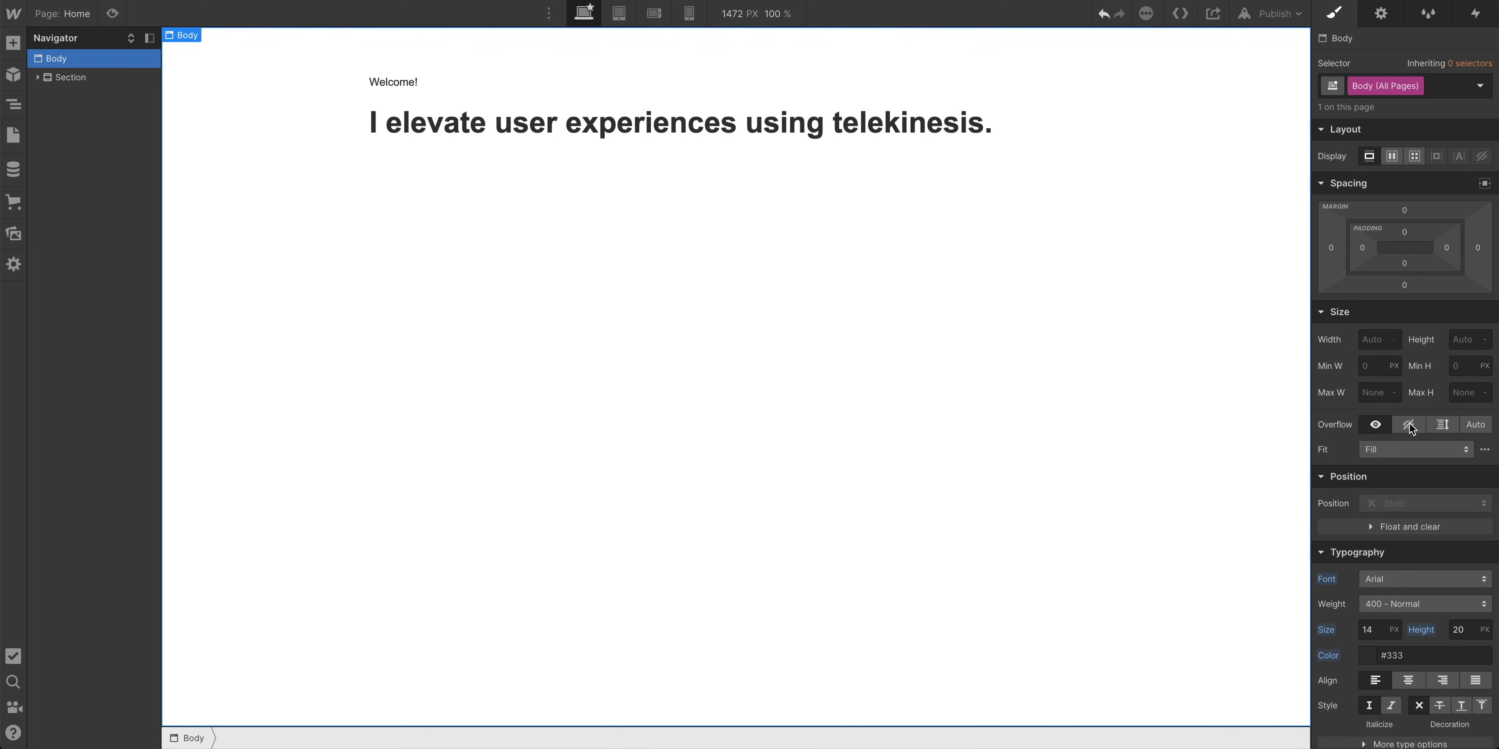
pyautogui.click(1442, 573)
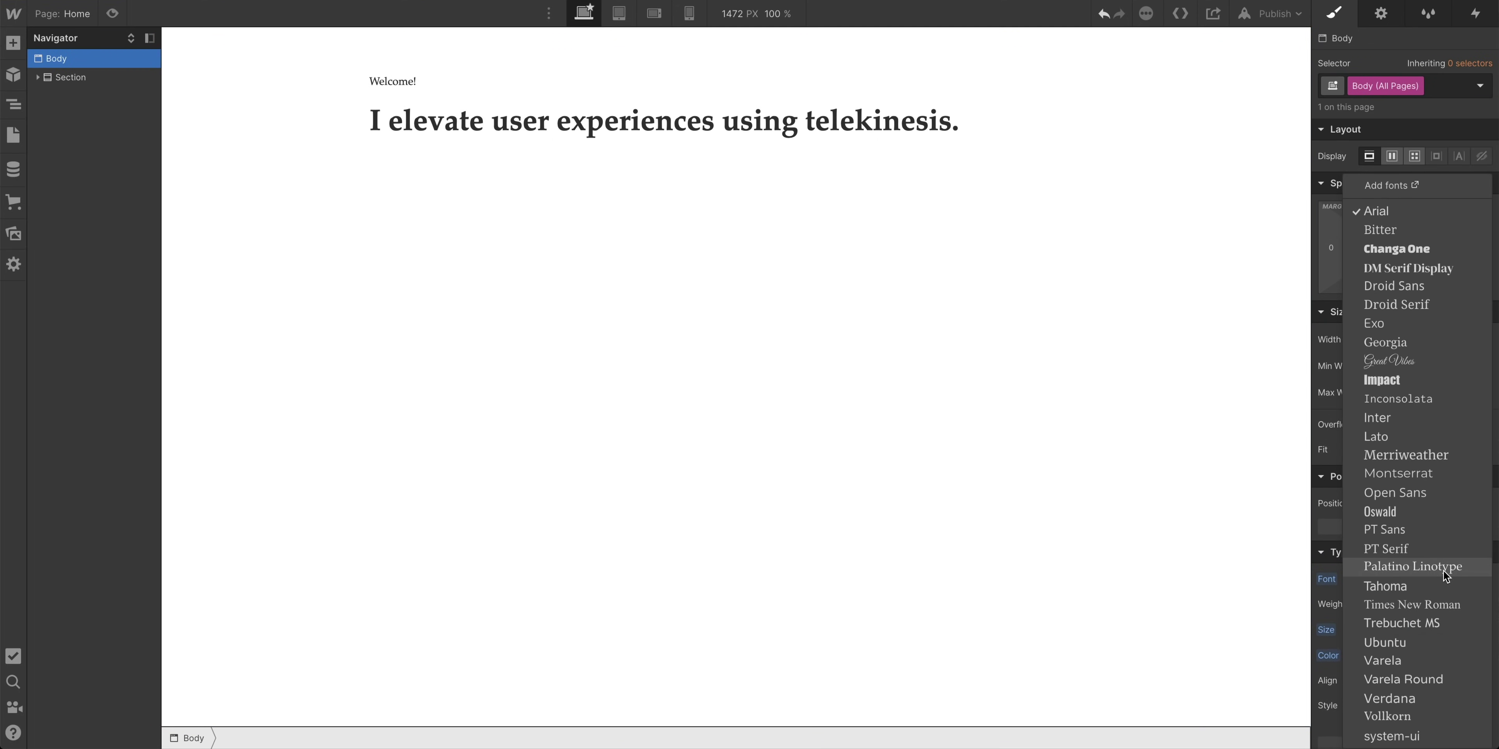
pyautogui.click(1437, 419)
pyautogui.scroll(-7, 1421, 474)
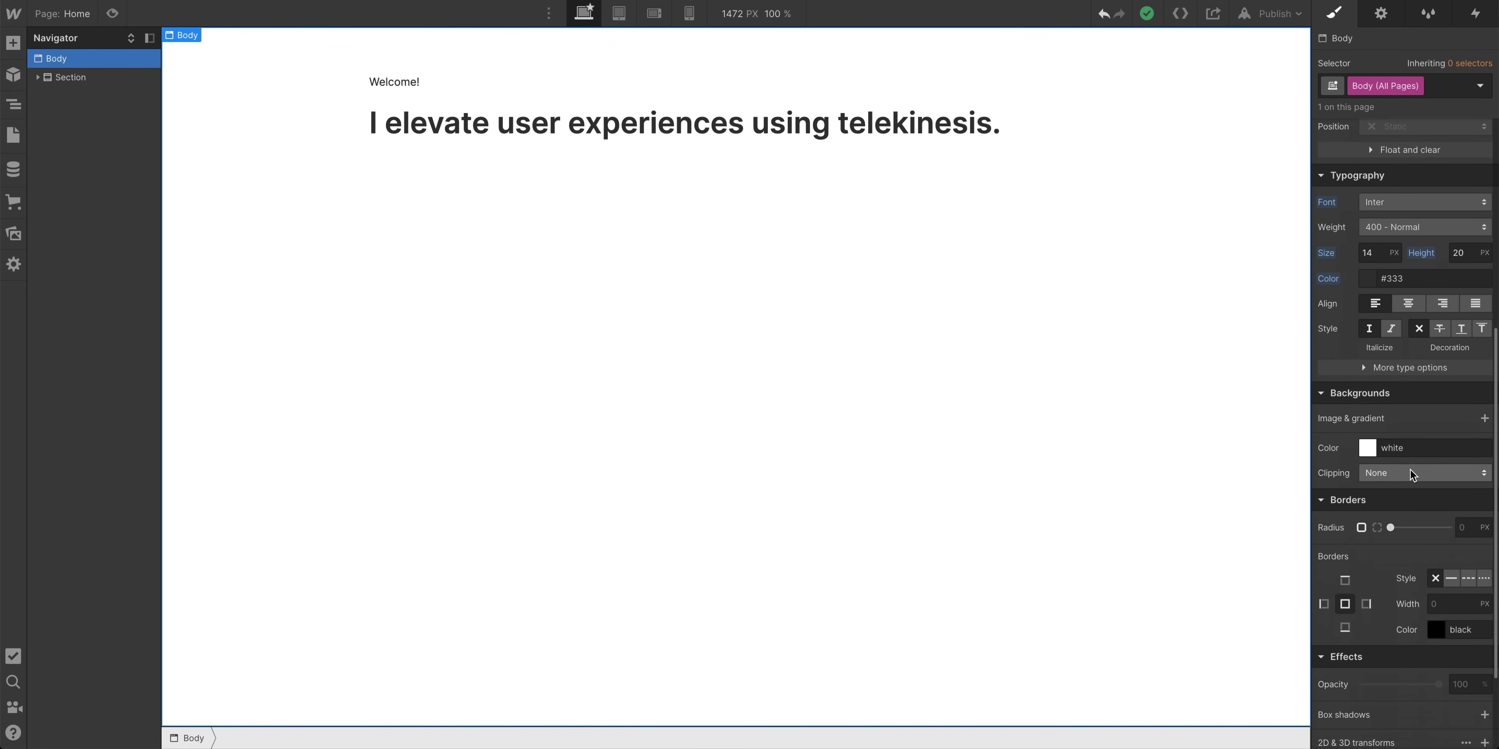
pyautogui.click(1364, 419)
pyautogui.moveTo(1366, 497)
pyautogui.mouseDown()
pyautogui.moveTo(1311, 518)
pyautogui.moveTo(1309, 543)
pyautogui.mouseUp()
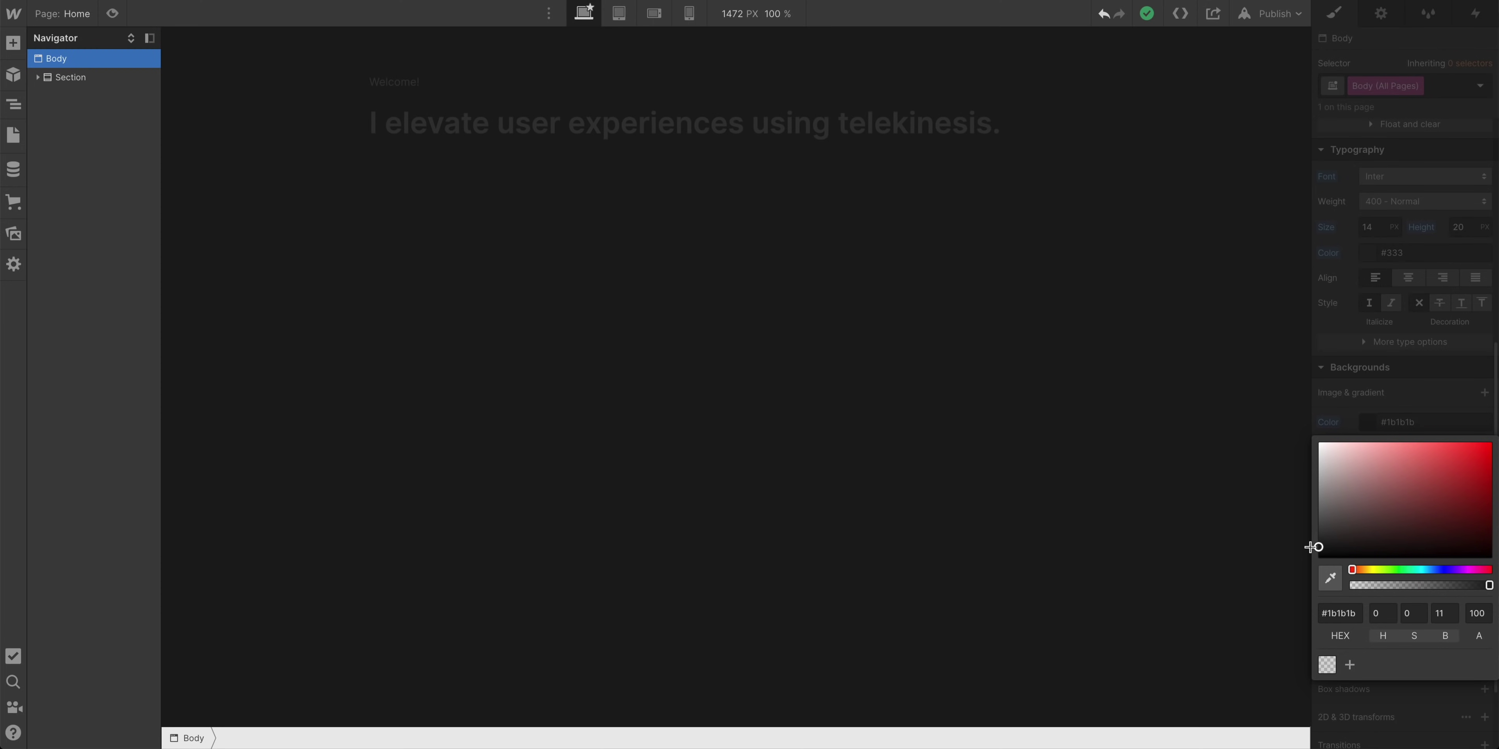
pyautogui.click(1399, 397)
# - Make the body text colour white
pyautogui.scroll(1, 1388, 372)
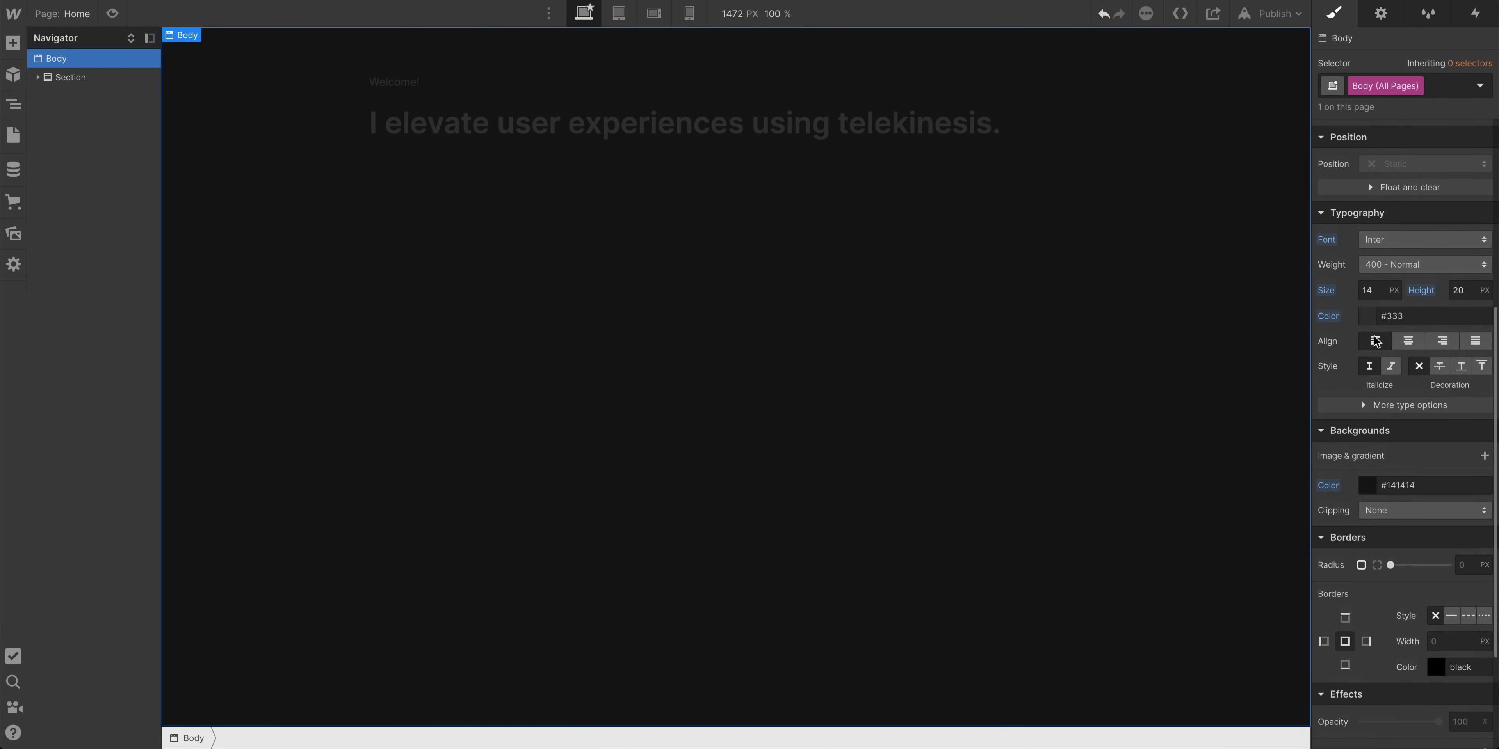
pyautogui.click(1366, 314)
pyautogui.moveTo(1324, 394); pyautogui.dragTo(1346, 312)
pyautogui.click(1346, 324)
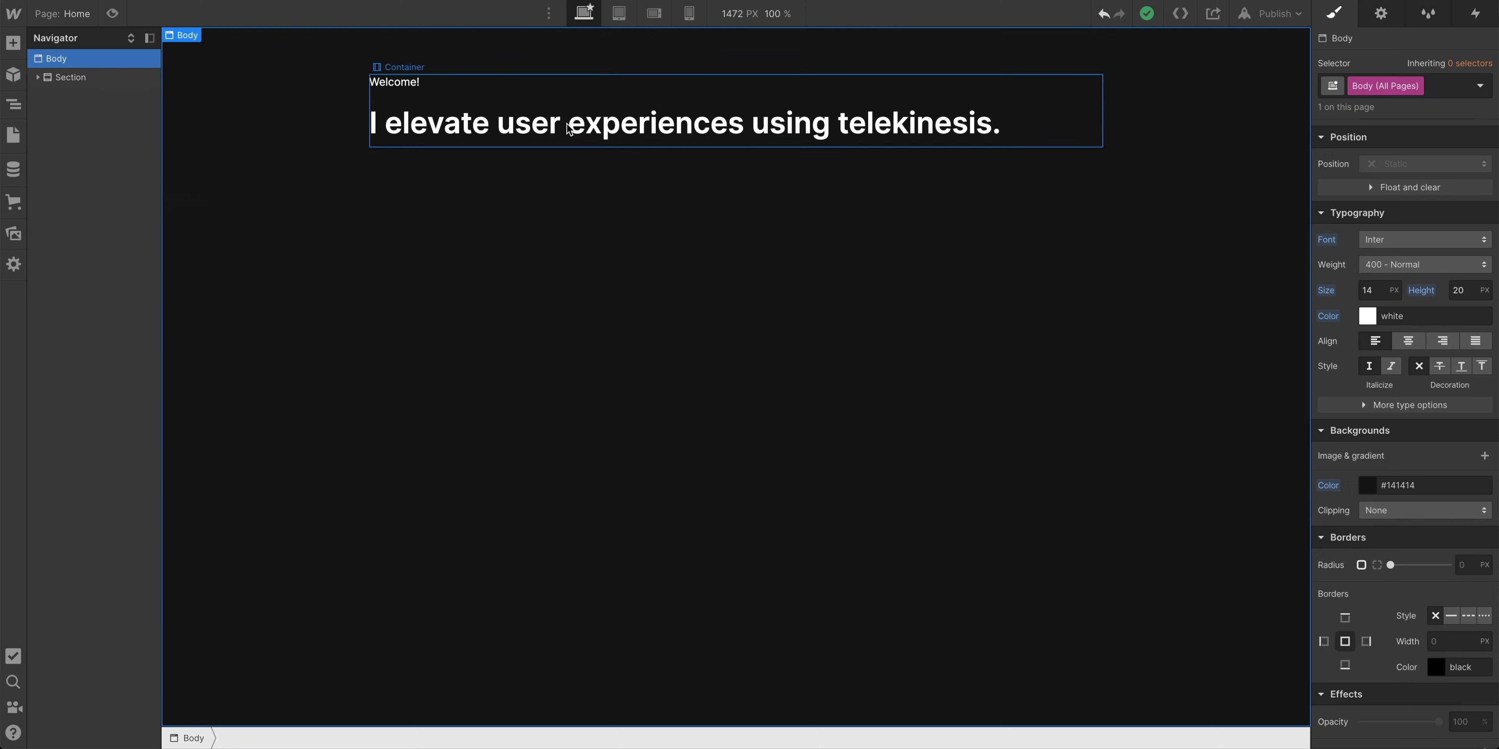
pyautogui.click(564, 122)
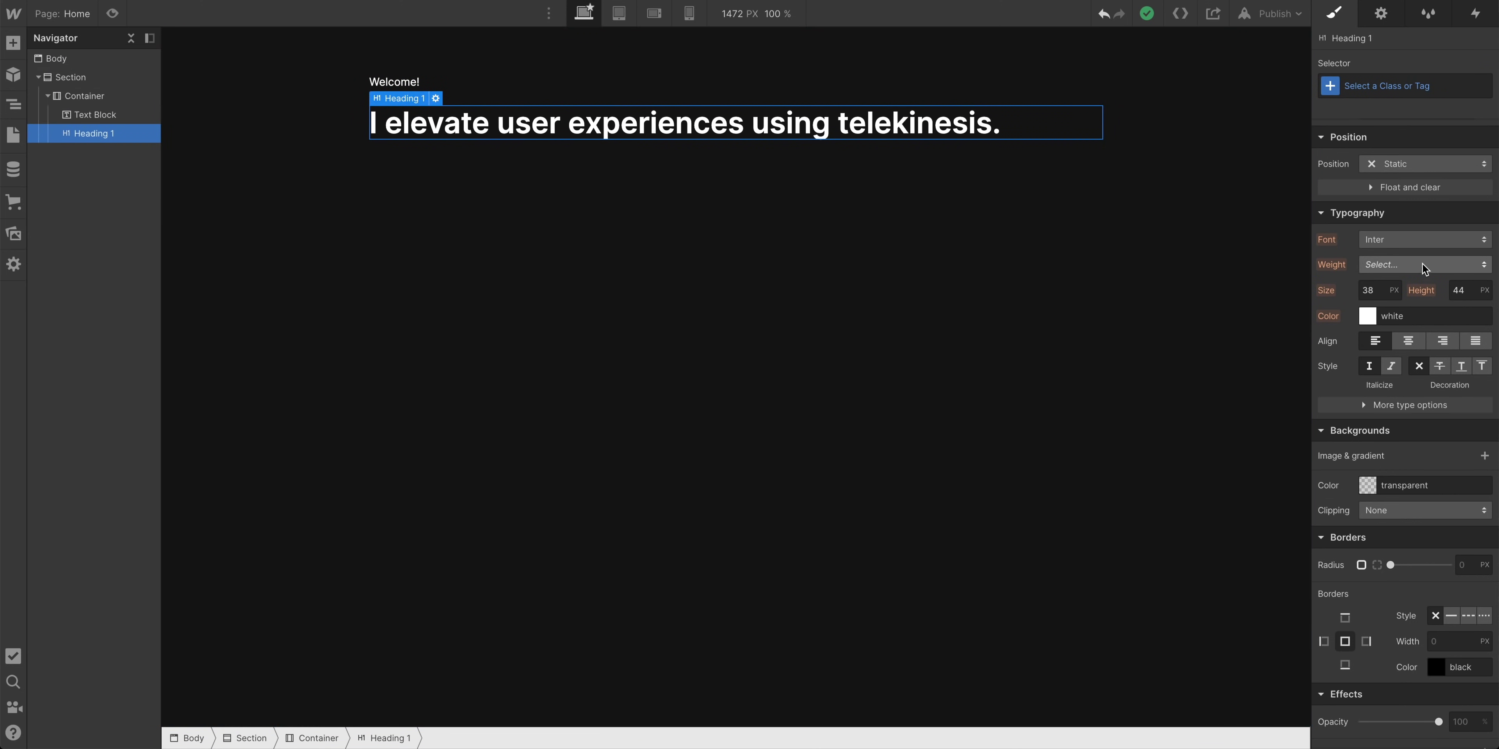
# - Set the heading font to DM Serif Display at weight 400 Normal
pyautogui.click(1427, 242)
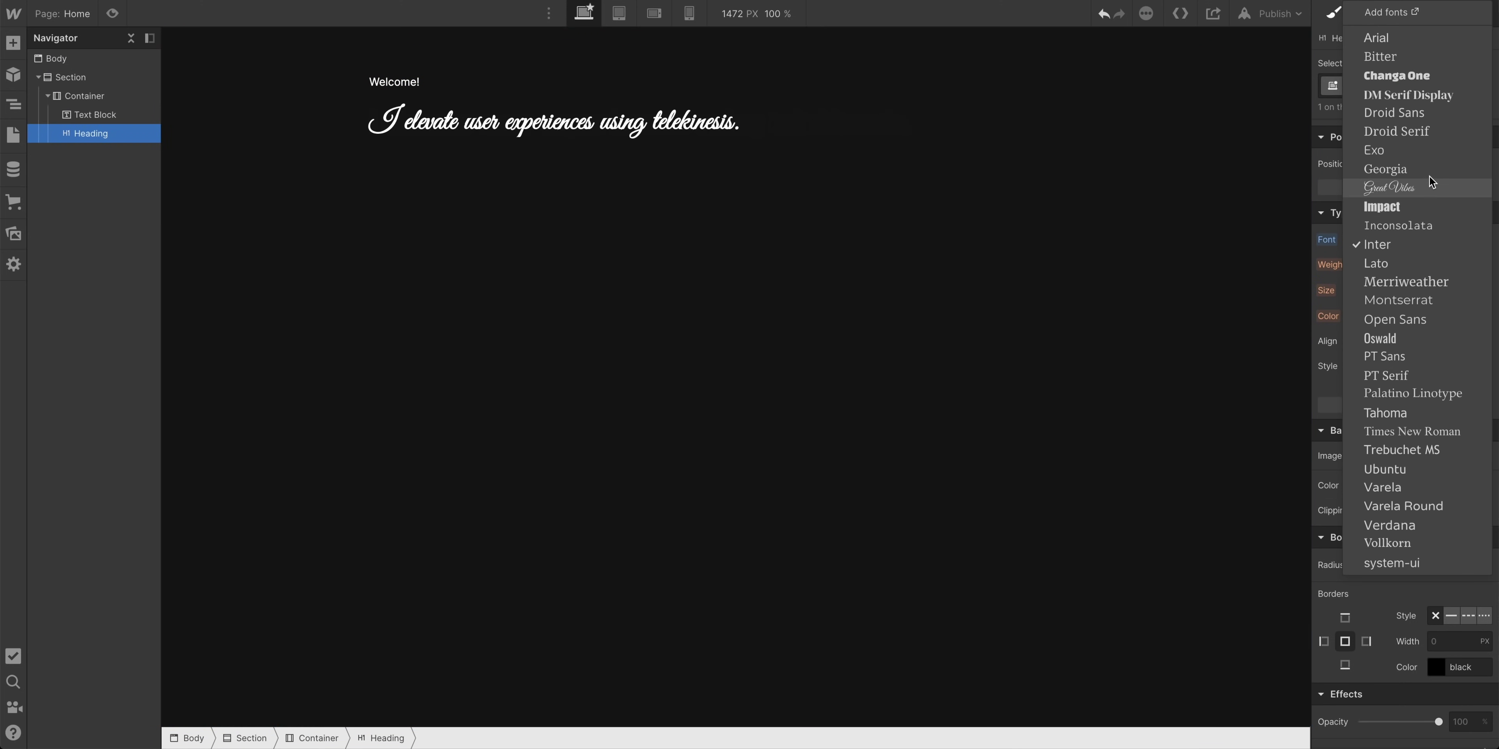
pyautogui.click(1437, 95)
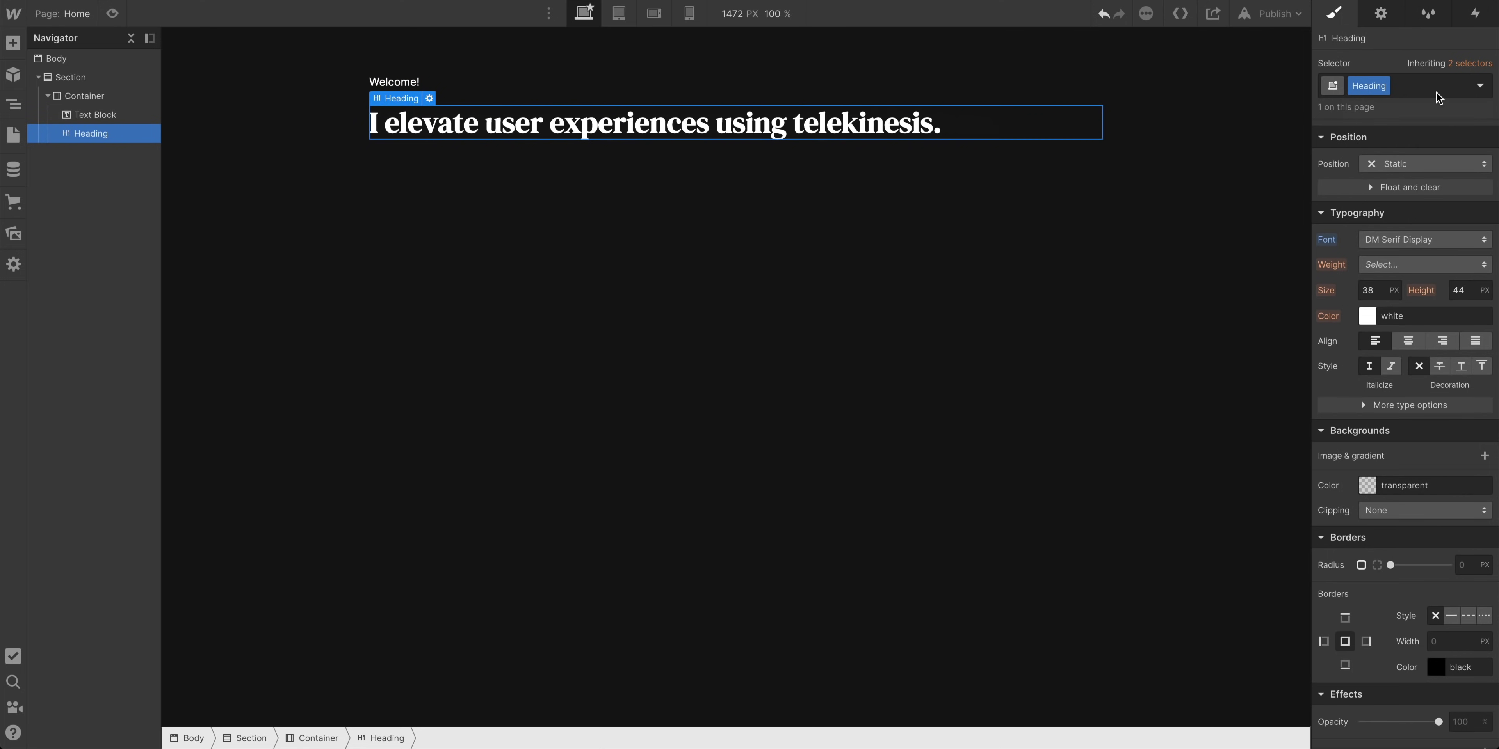
pyautogui.click(1421, 266)
pyautogui.click(1419, 211)
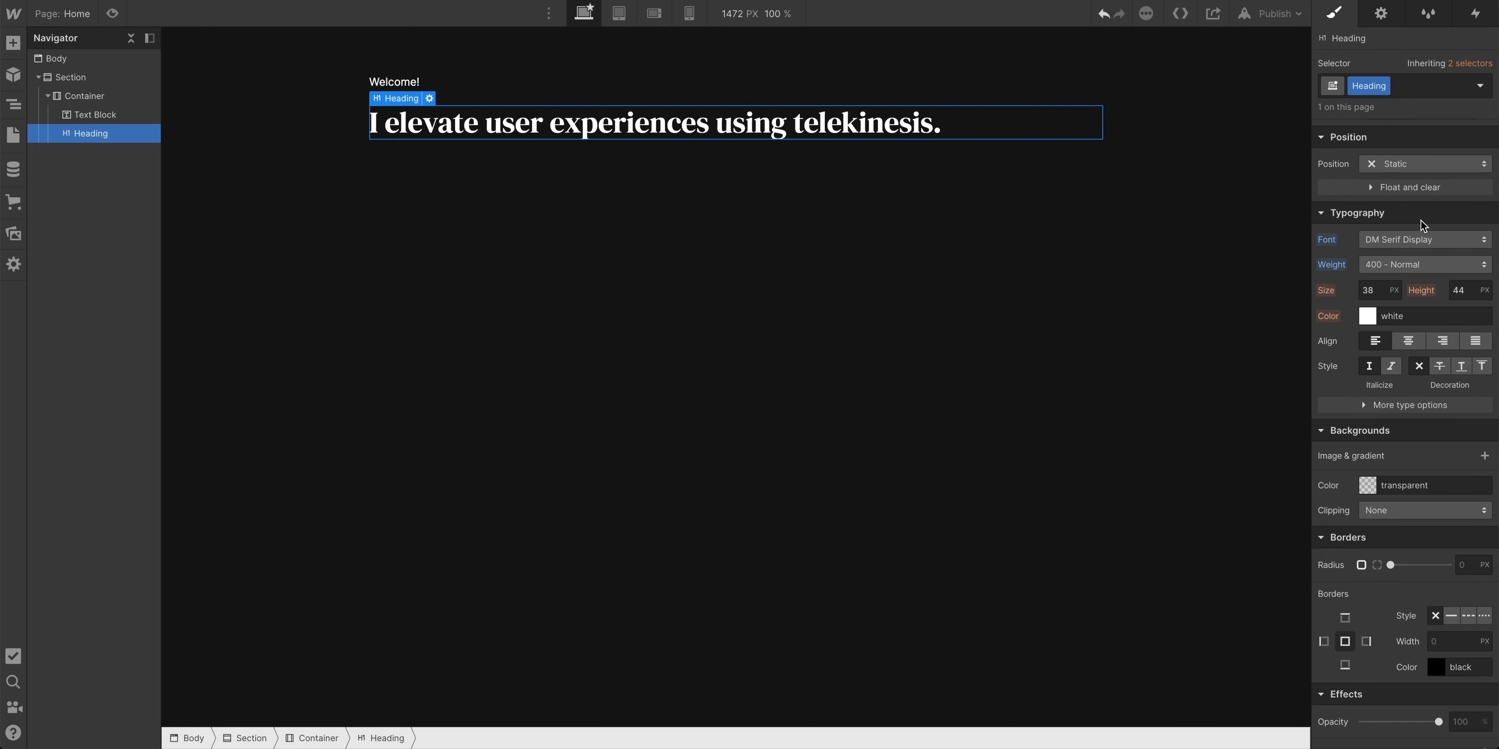
# - Limit the heading's max width to 420 px so it wraps onto two lines
pyautogui.scroll(5, 1377, 433)
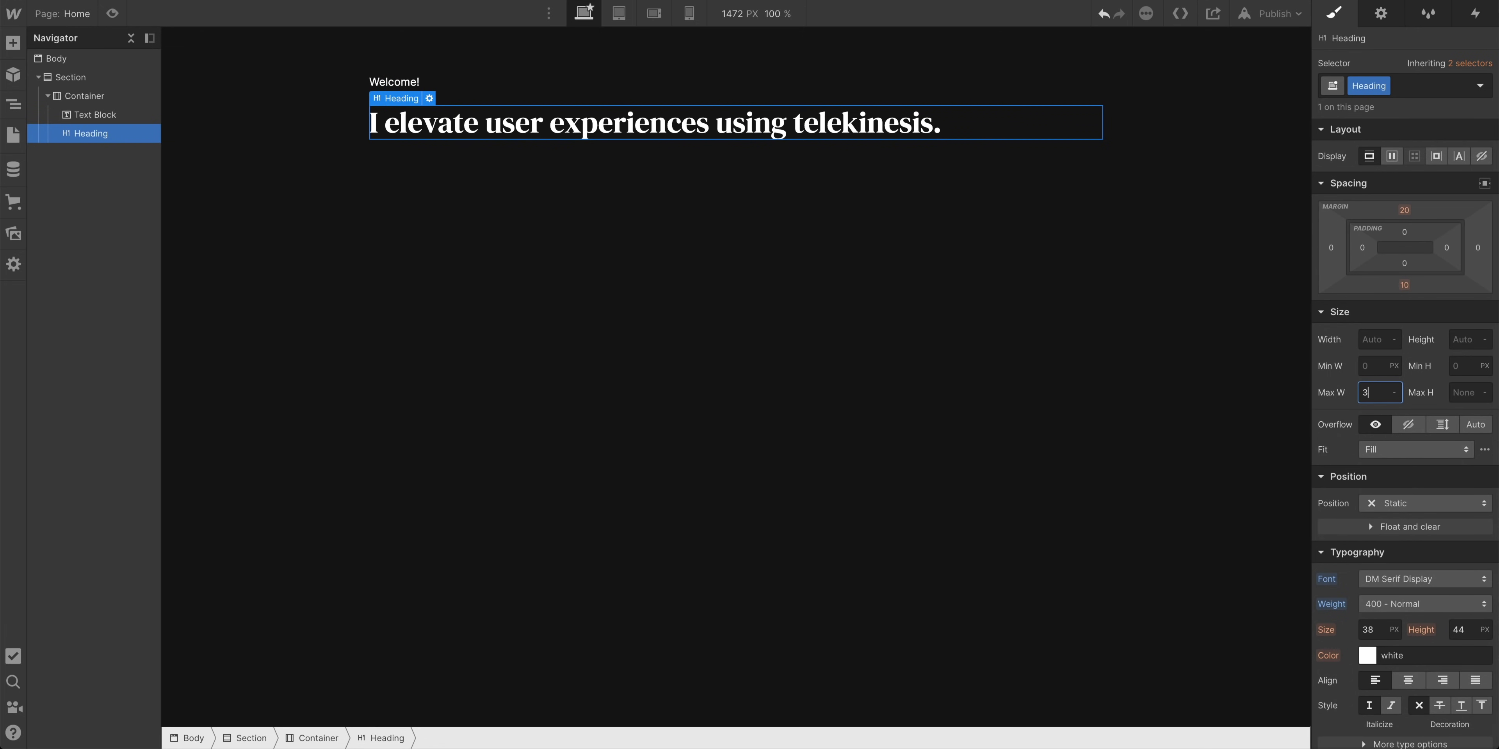
pyautogui.press('Return')
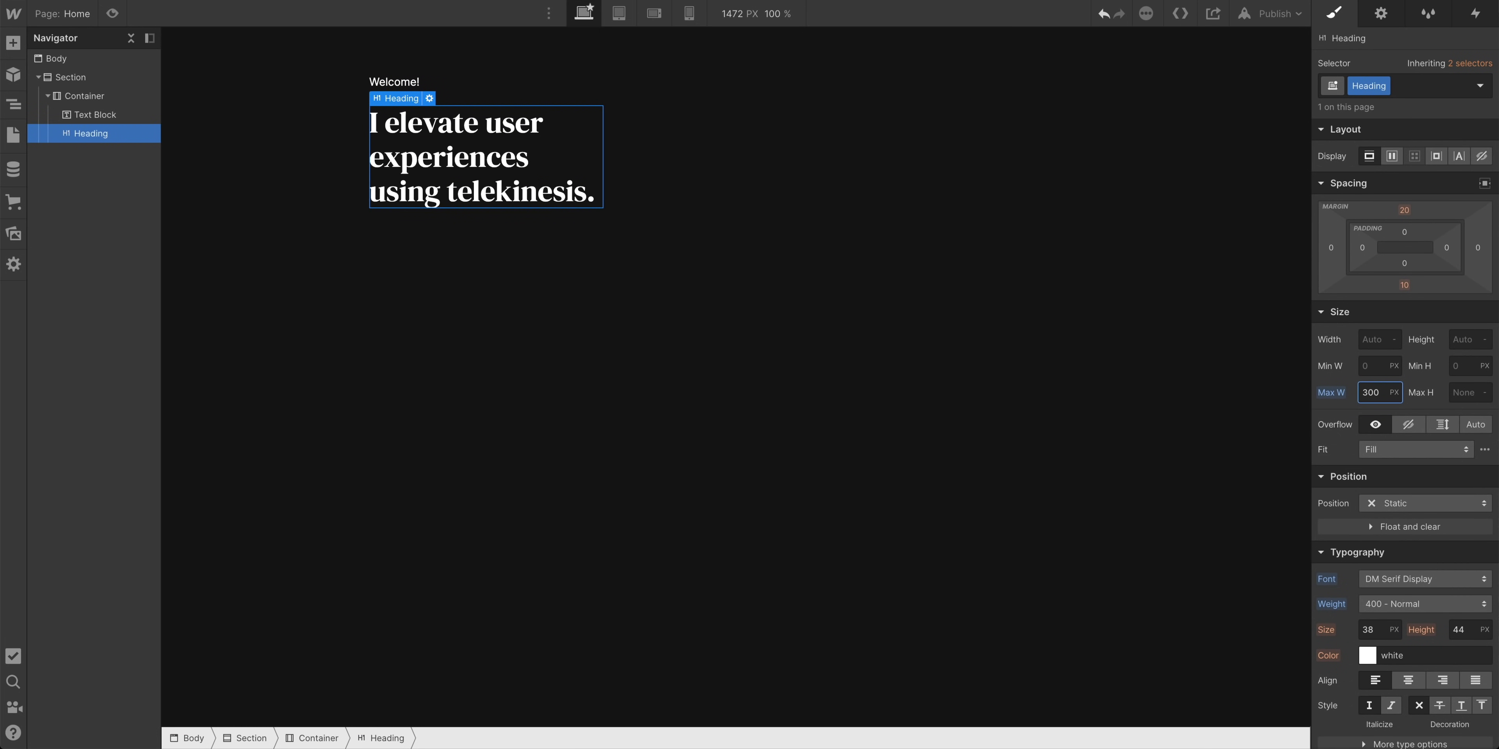
pyautogui.hotkey('shift', 'Up')
pyautogui.hotkey('shift', 'Up')
pyautogui.hotkey('shift', 'Up')
pyautogui.hotkey('shift', 'Up')
pyautogui.hotkey('shift', 'Up')
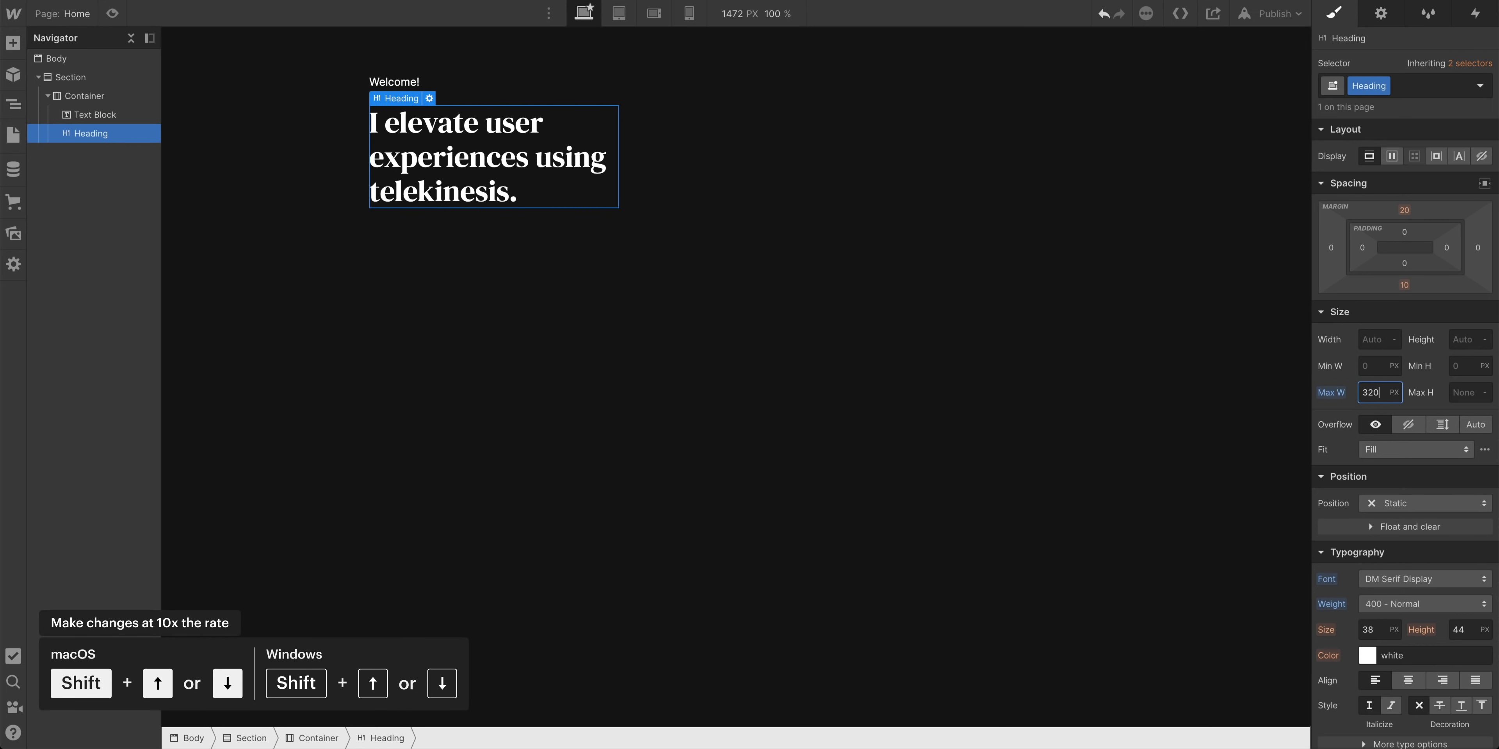
pyautogui.hotkey('shift', 'Up')
pyautogui.hotkey('shift', 'Up')
pyautogui.hotkey('shift', 'Up')
pyautogui.hotkey('shift', 'Down')
pyautogui.hotkey('shift', 'Down')
pyautogui.hotkey('shift', 'Down')
pyautogui.hotkey('shift', 'Up')
pyautogui.hotkey('shift', 'Up')
pyautogui.hotkey('shift', 'Up')
pyautogui.hotkey('shift', 'Up')
pyautogui.hotkey('shift', 'Up')
pyautogui.hotkey('shift', 'Up')
pyautogui.hotkey('shift', 'Up')
pyautogui.hotkey('shift', 'Up')
pyautogui.hotkey('shift', 'Up')
pyautogui.hotkey('shift', 'Up')
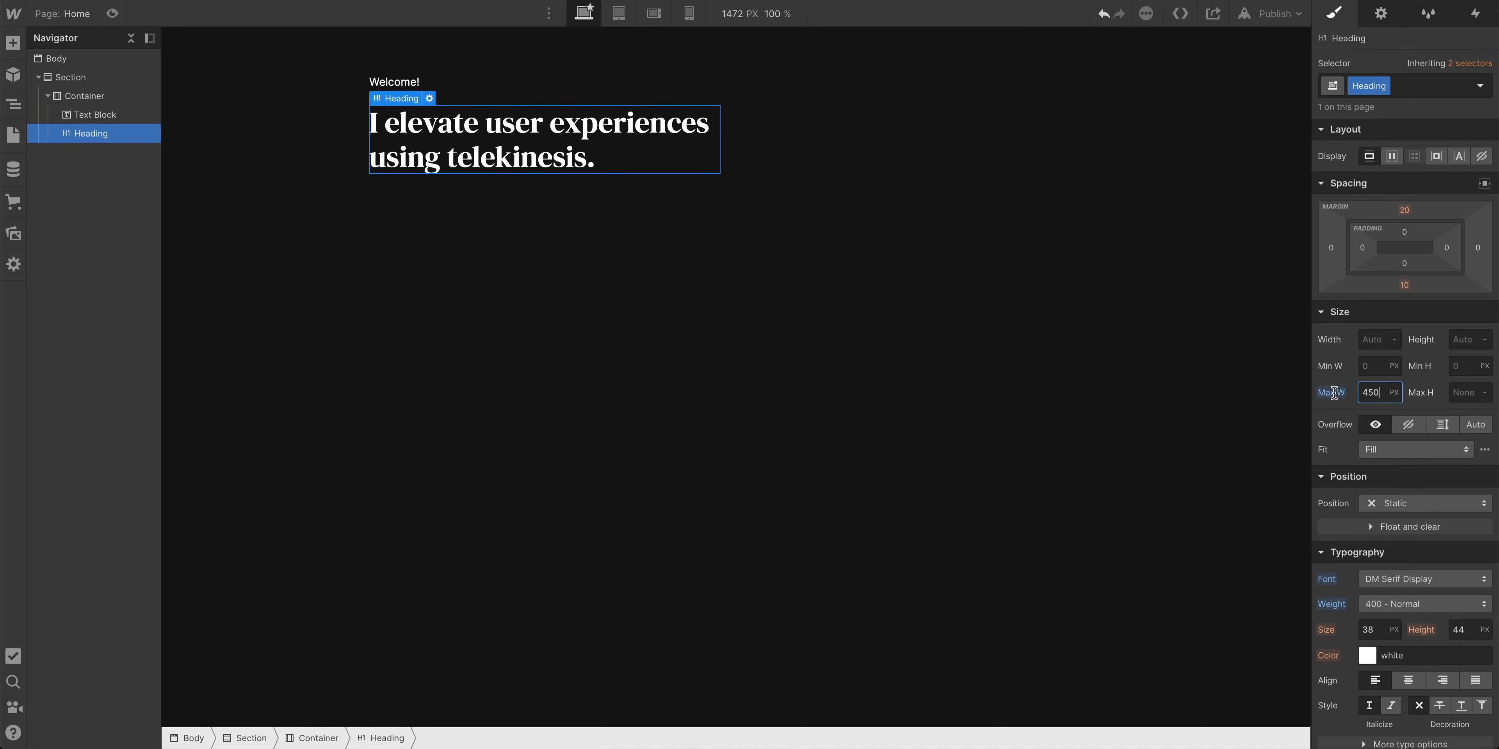
# - Make the Welcome! label semi-bold 600, all uppercase, with 2px letter spacing
pyautogui.click(407, 86)
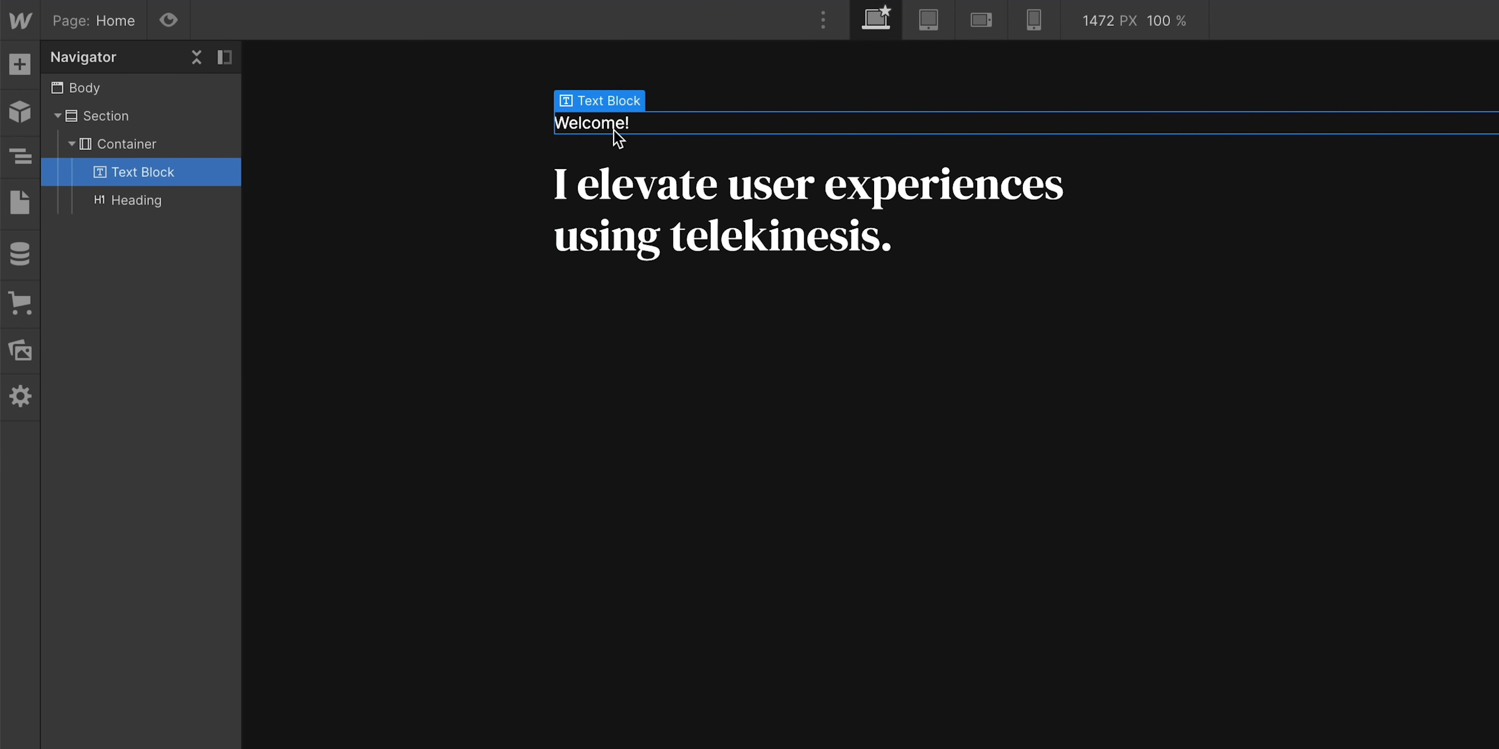
pyautogui.scroll(-3, 1410, 480)
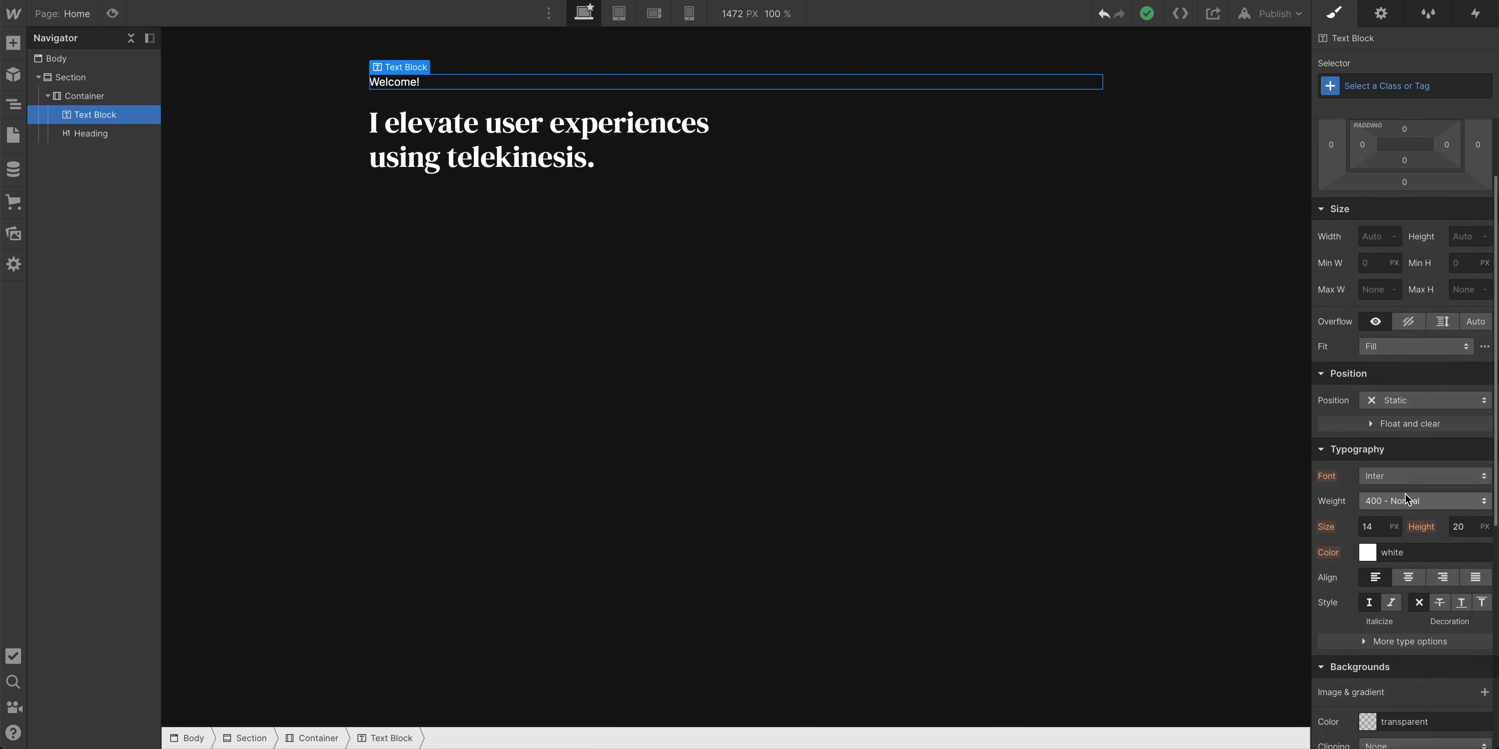
pyautogui.click(1382, 505)
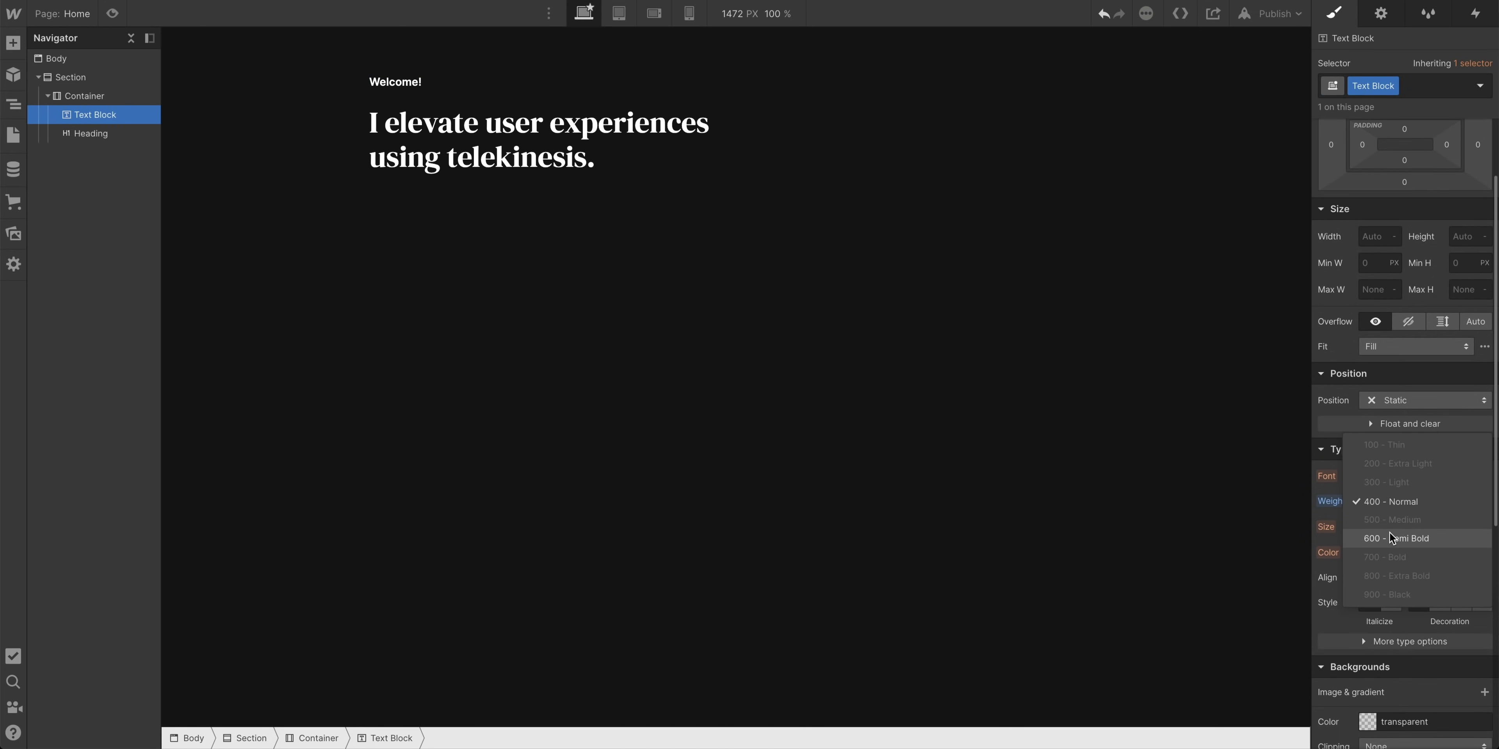
pyautogui.click(1390, 537)
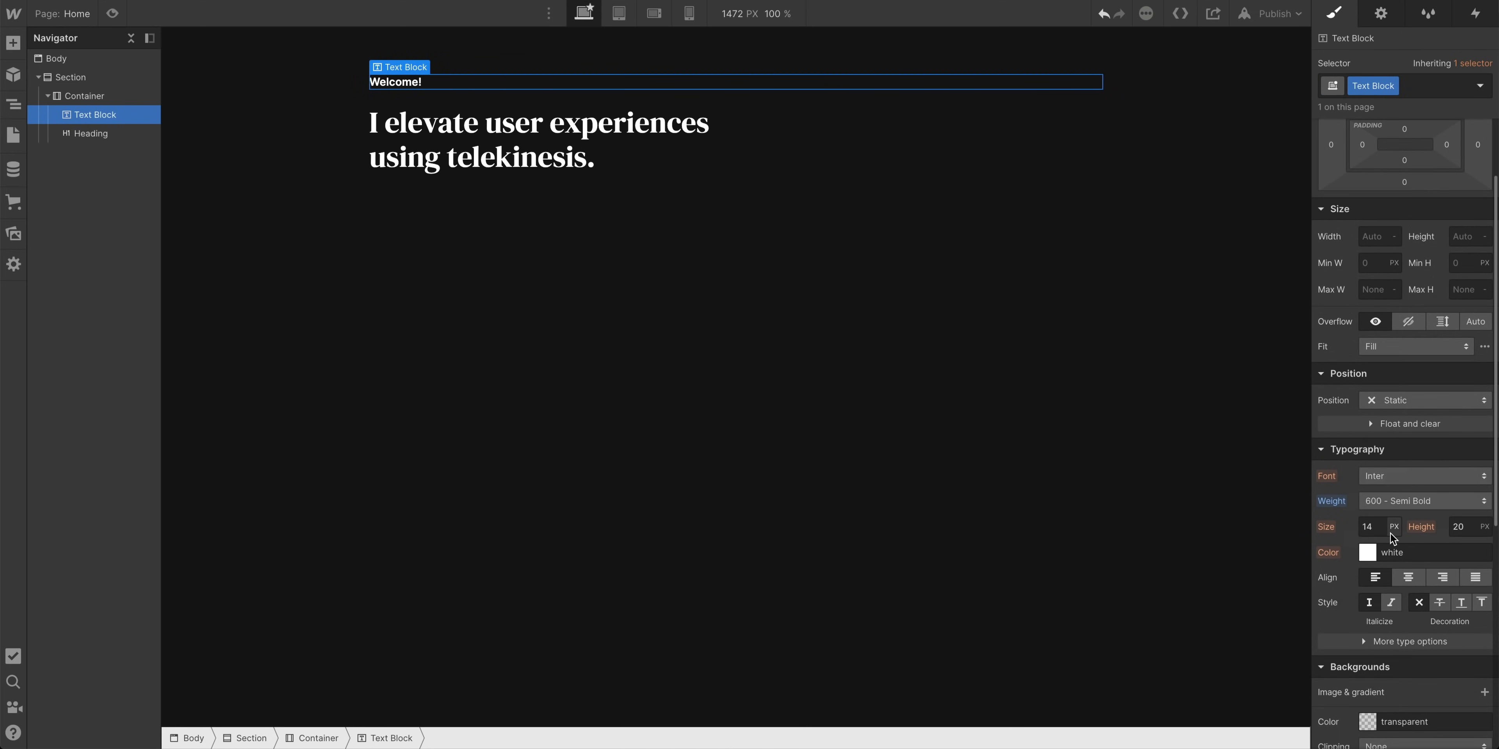
pyautogui.click(1395, 645)
pyautogui.scroll(-2, 1365, 655)
pyautogui.click(1360, 644)
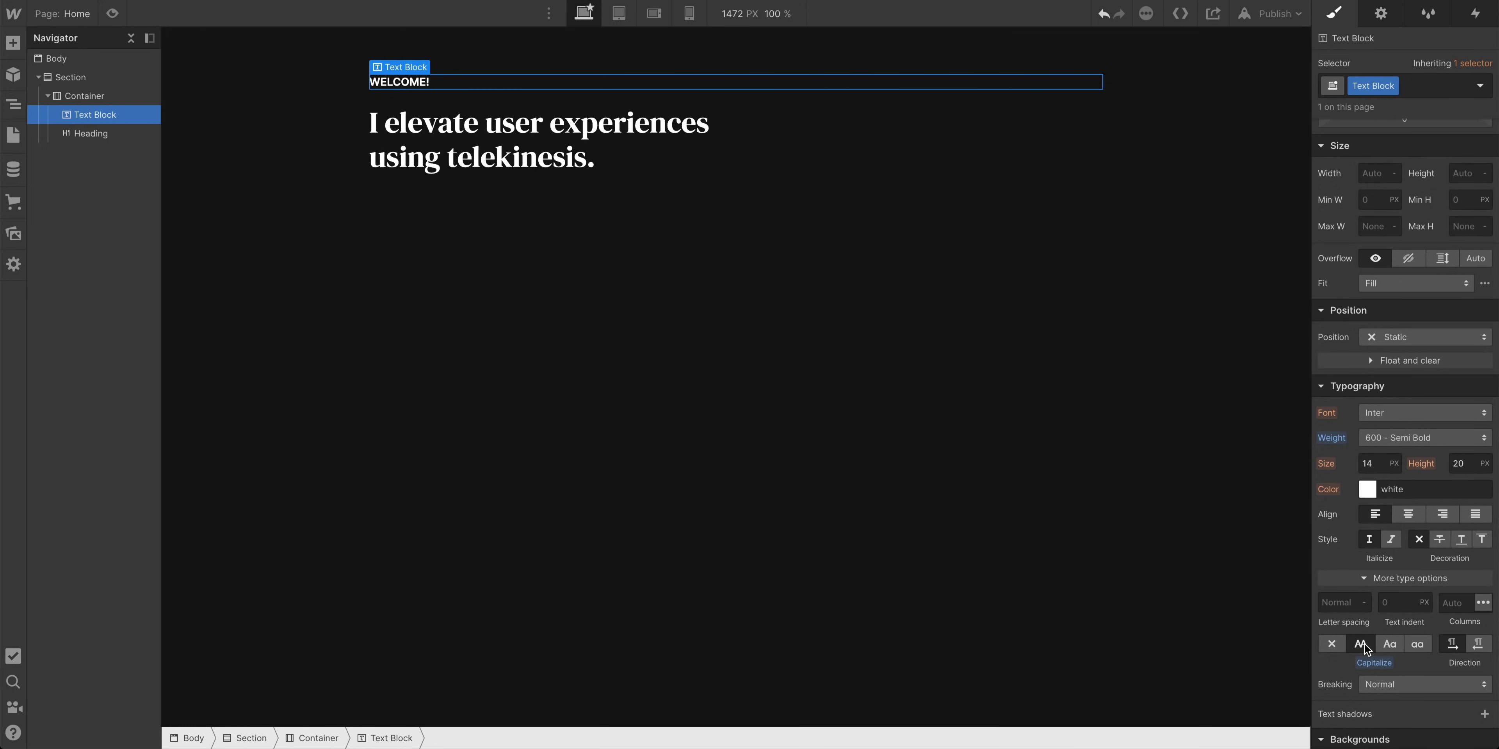
pyautogui.click(1353, 603)
pyautogui.write('2')
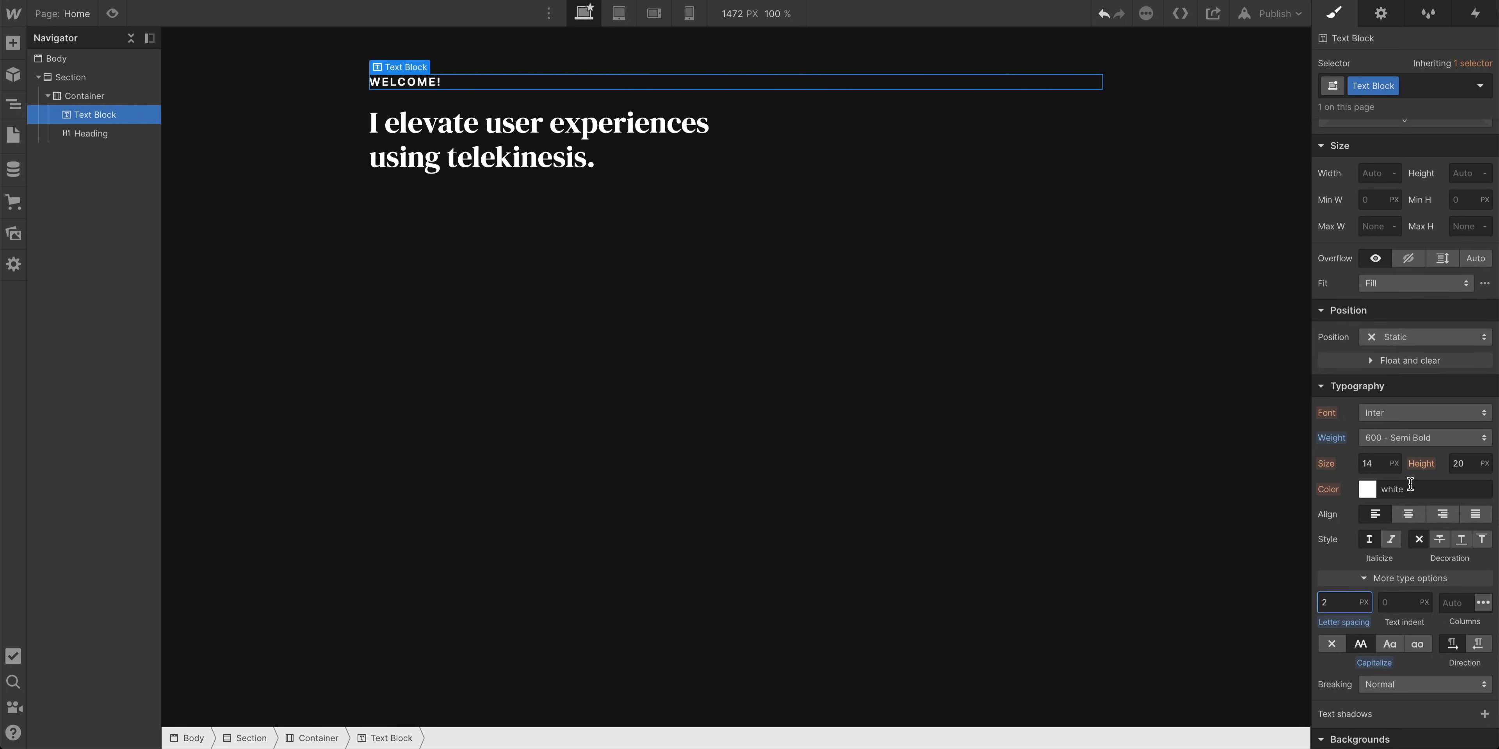
# - Set the label's font size to 12px and its colour alpha to 68 for semi-transparent white
pyautogui.click(1371, 464)
pyautogui.write('12')
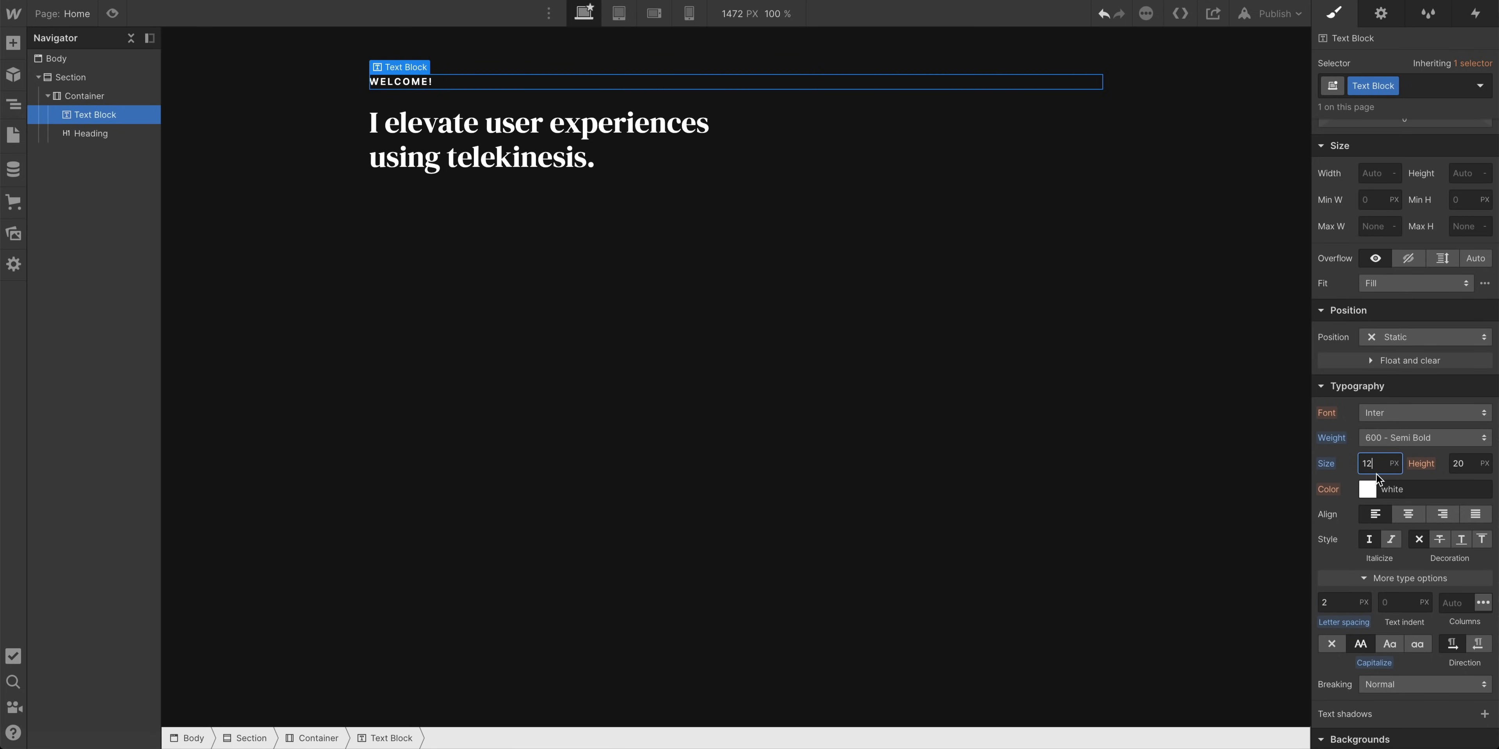
pyautogui.click(936, 295)
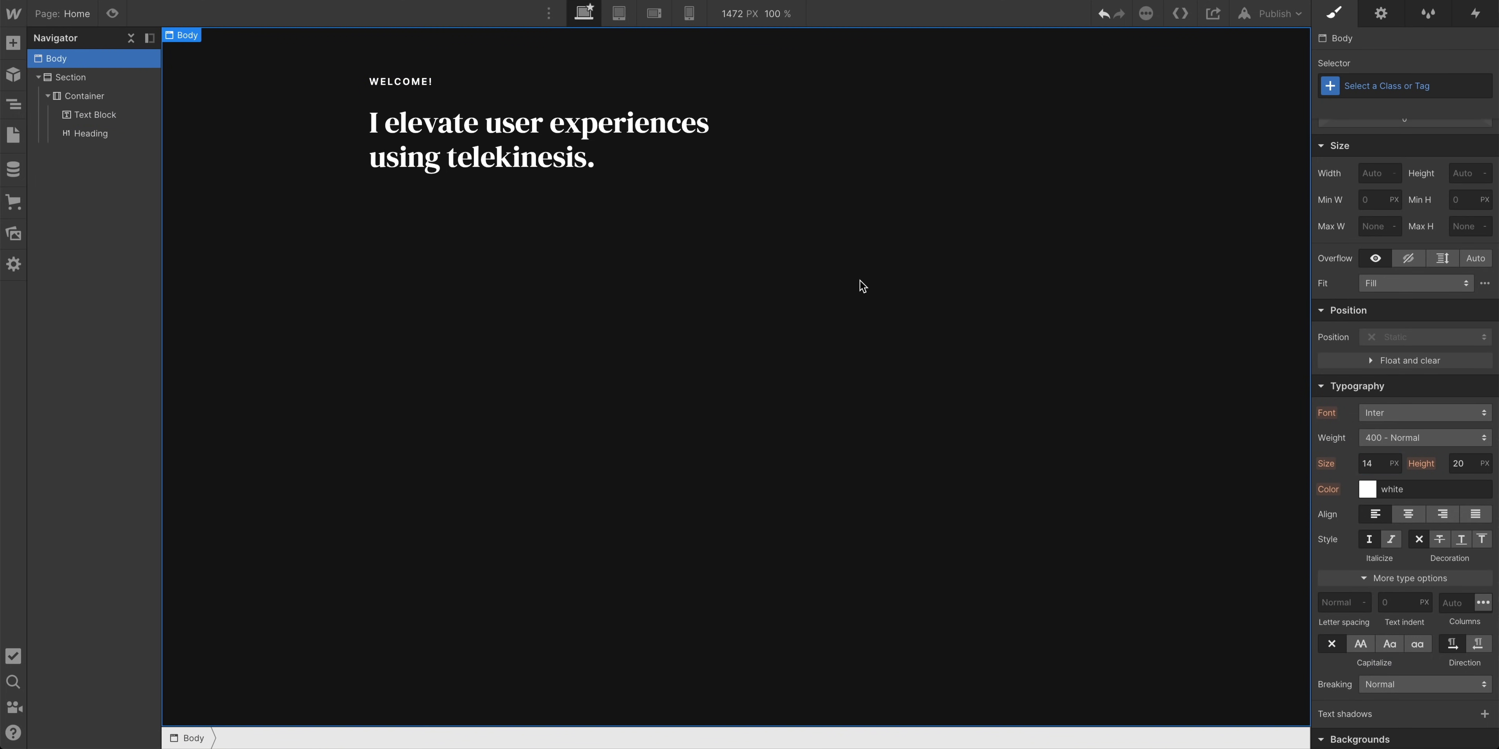
pyautogui.click(431, 81)
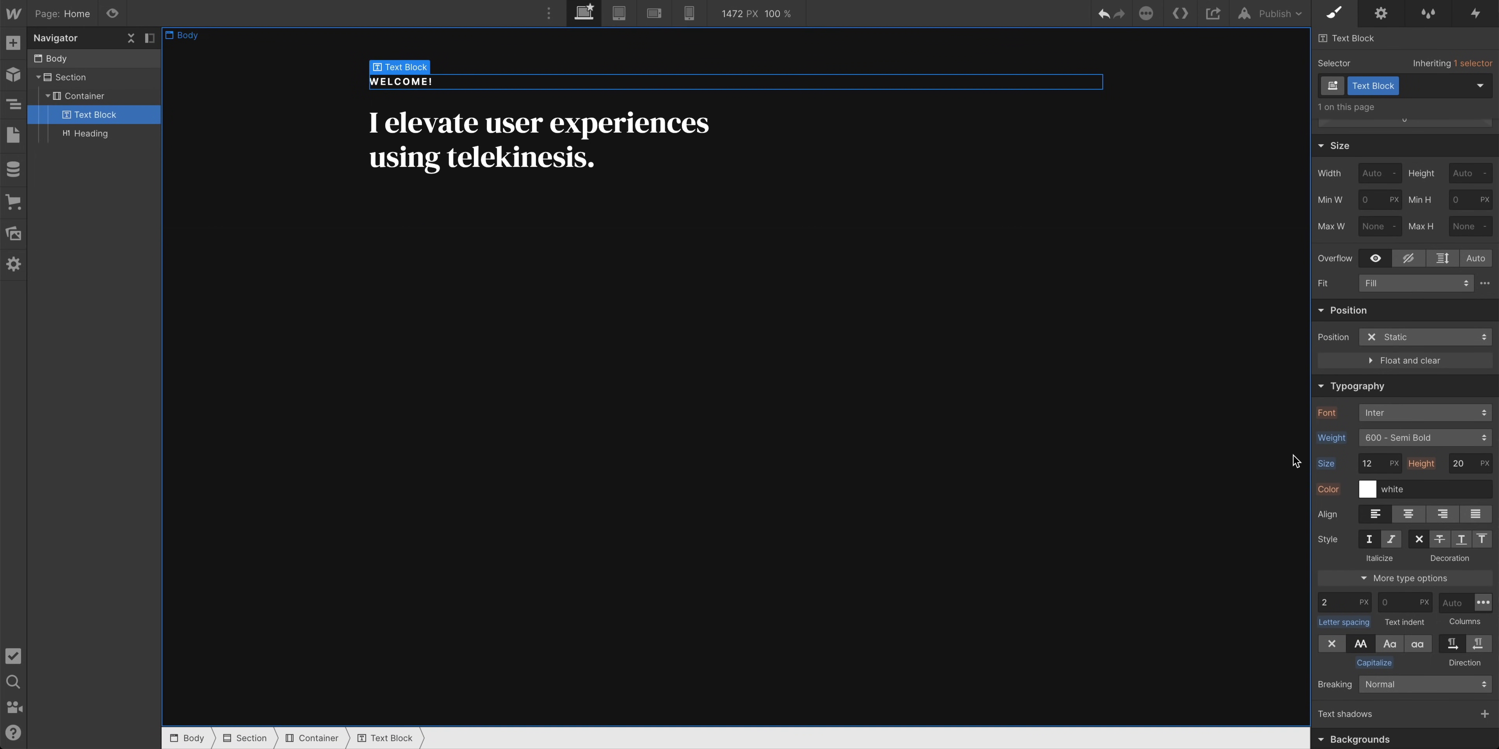
pyautogui.click(1368, 490)
pyautogui.moveTo(1483, 354); pyautogui.dragTo(1442, 353)
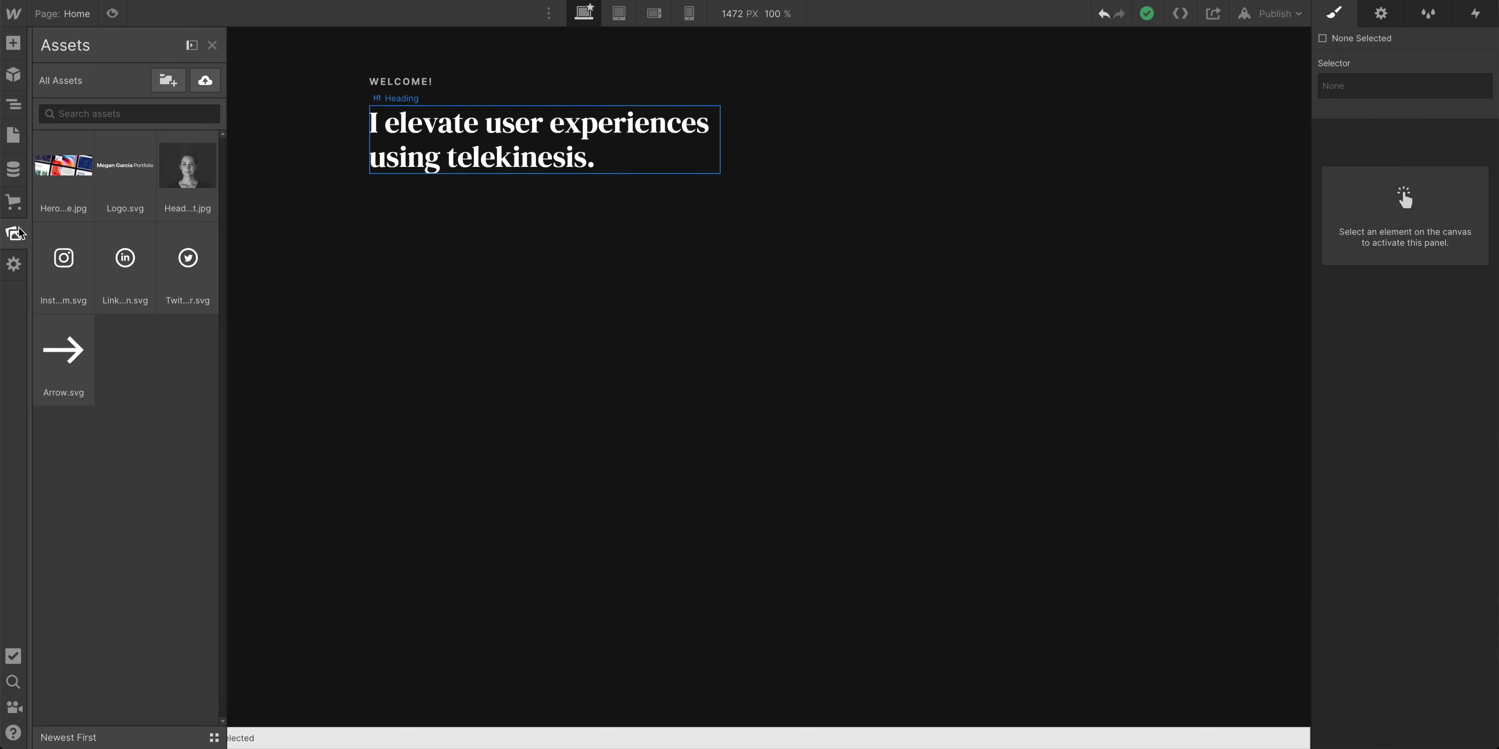
# - Place the Hero image below the heading and give the Section equal top and bottom padding
pyautogui.moveTo(60, 169); pyautogui.dragTo(588, 158)
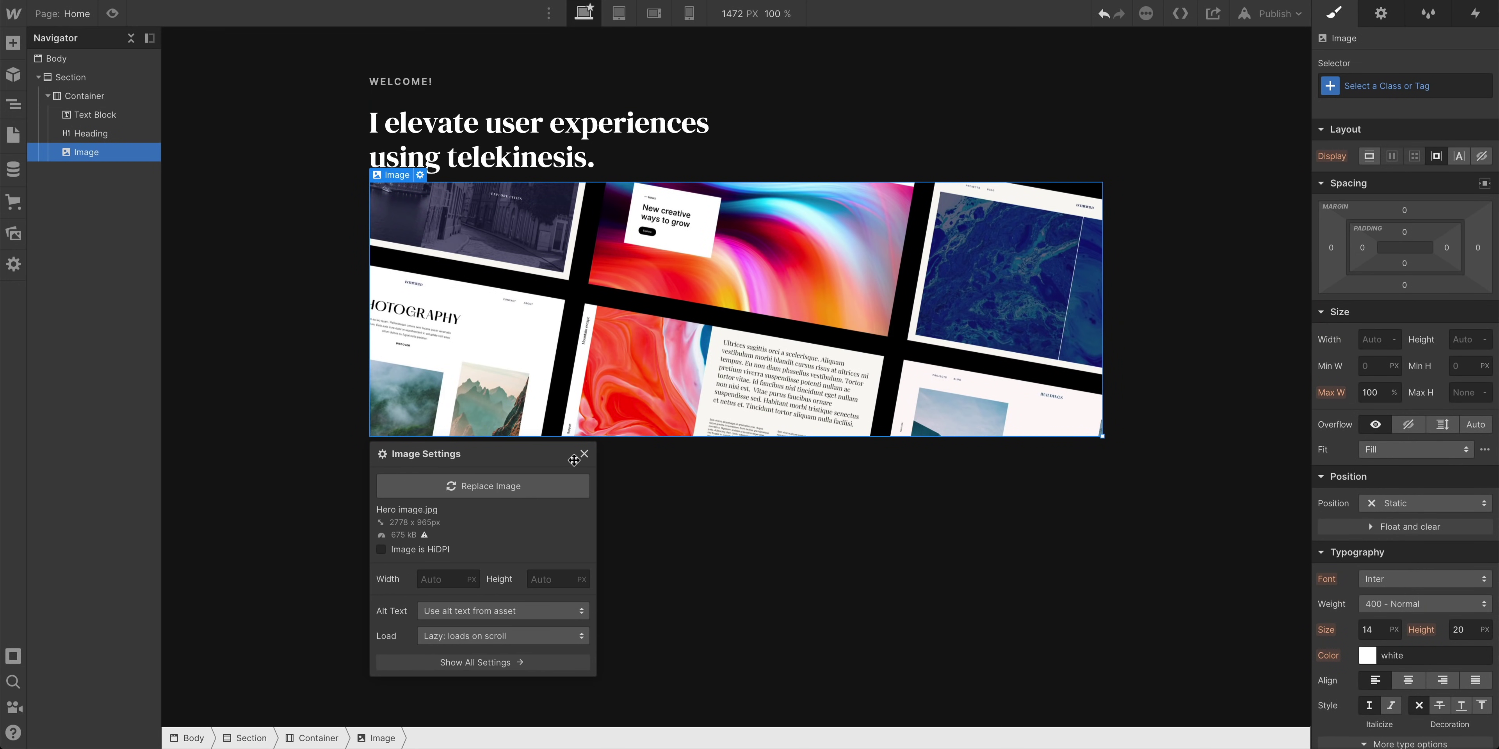
pyautogui.click(584, 455)
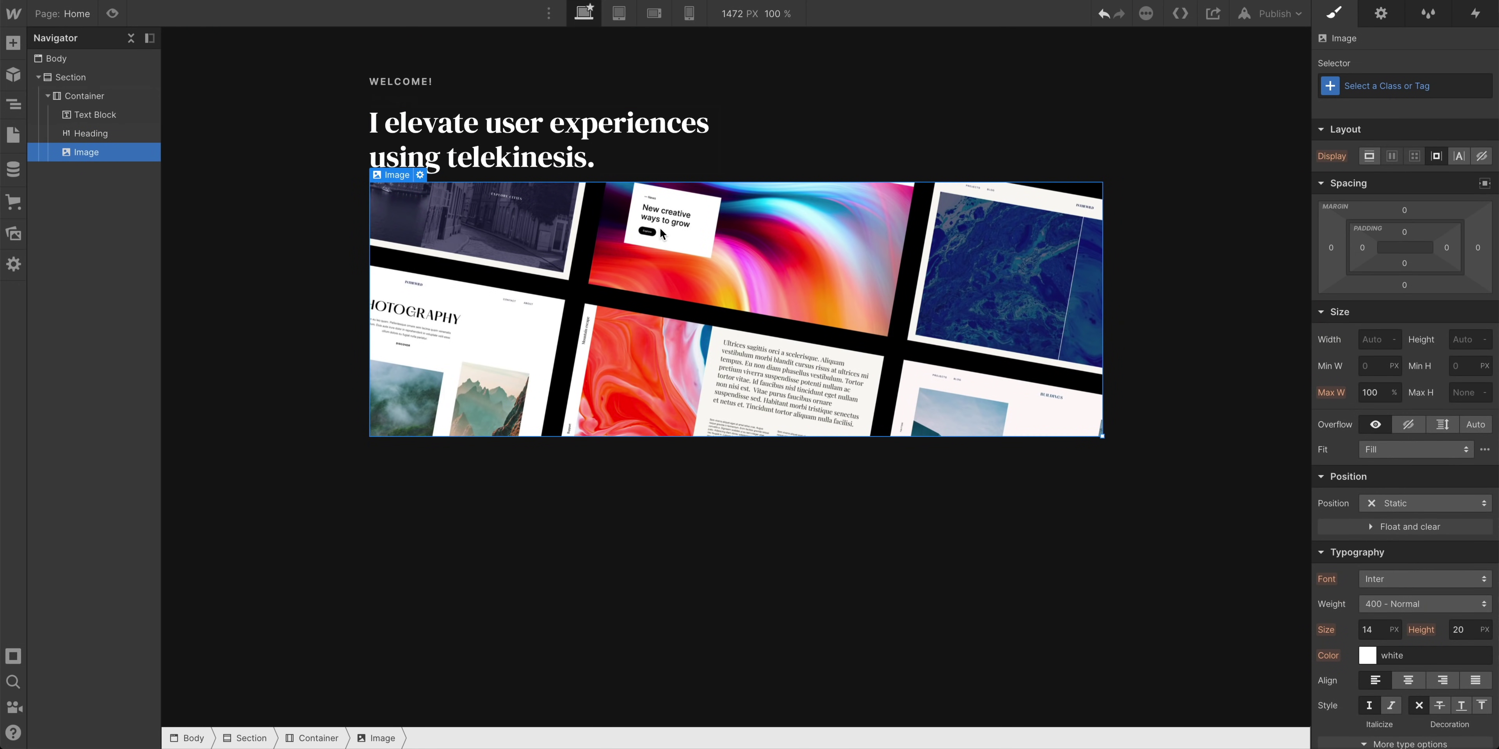
pyautogui.click(964, 175)
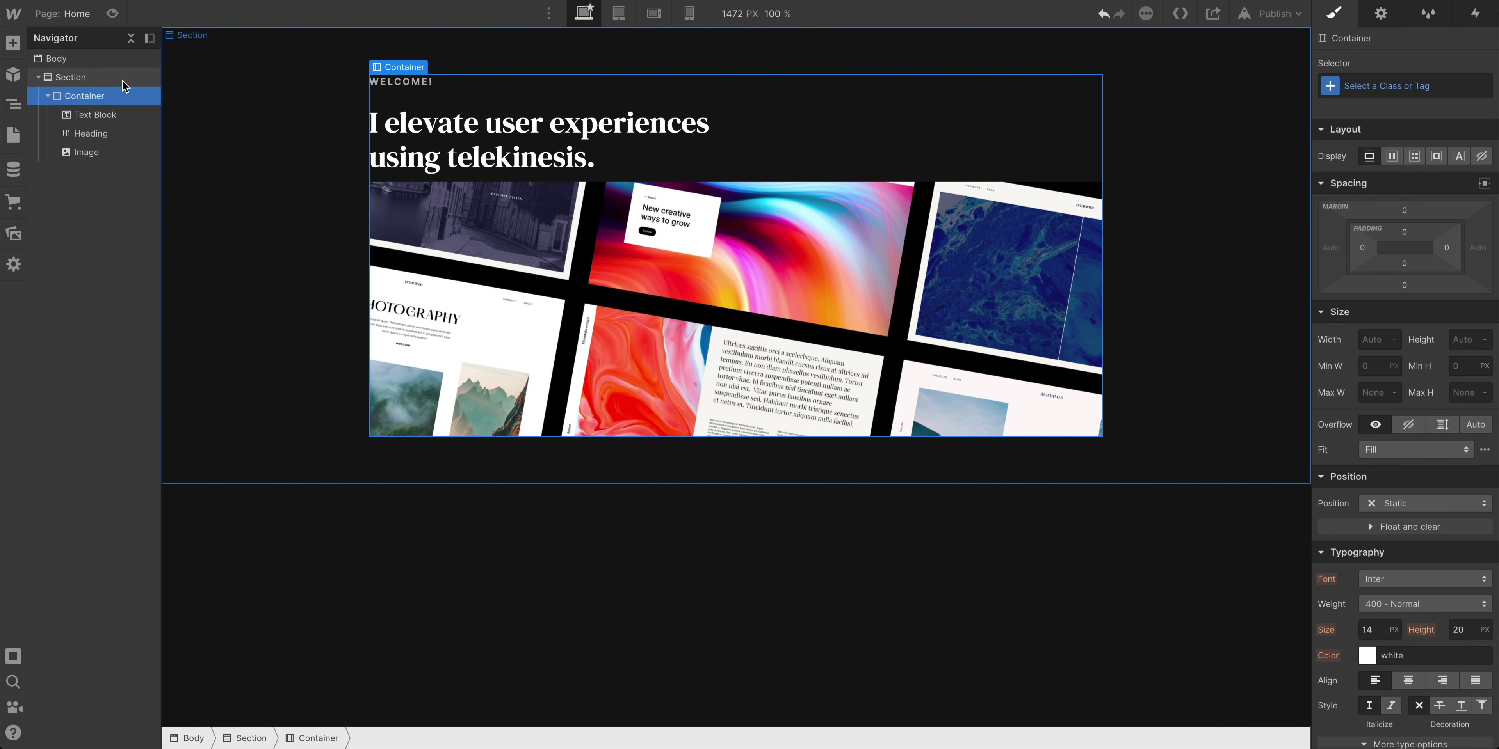
pyautogui.click(121, 61)
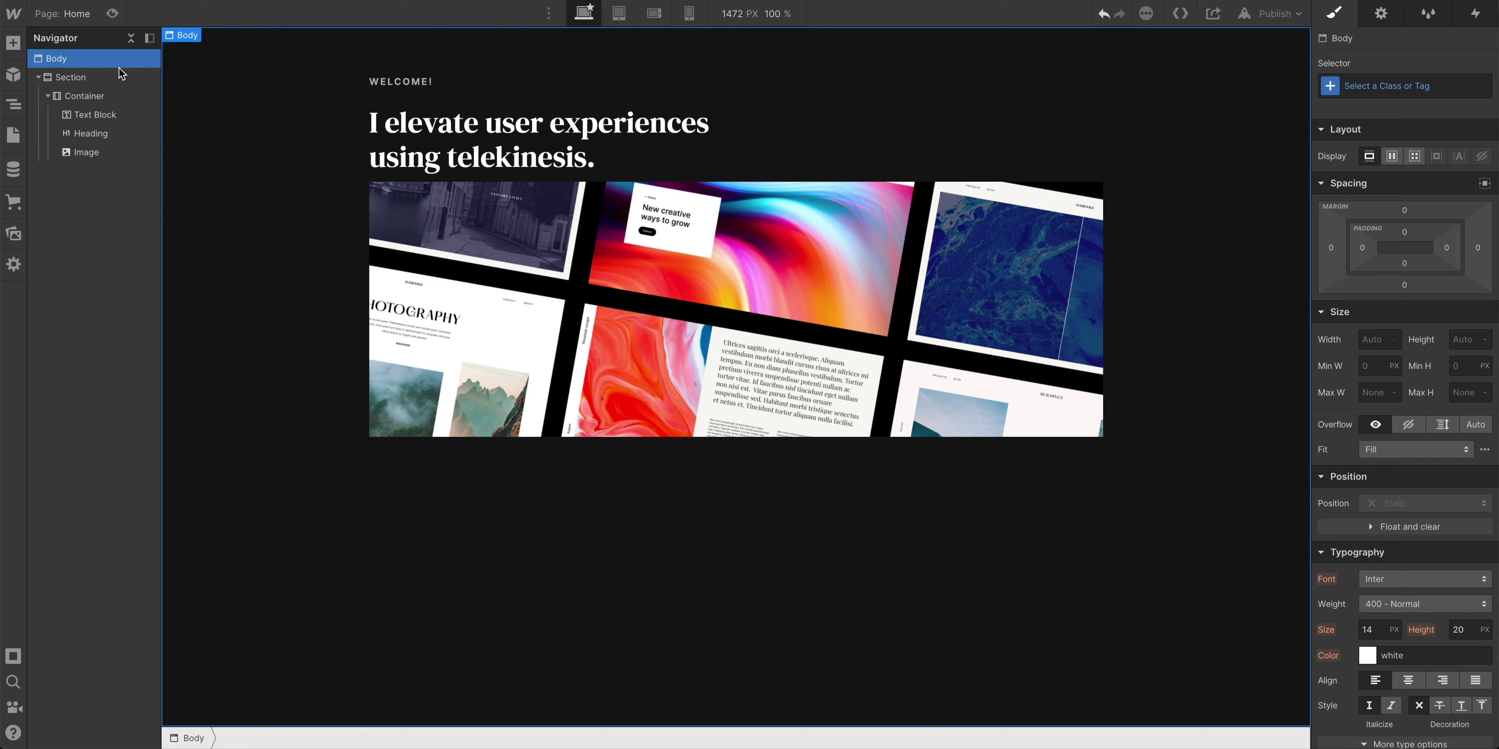
pyautogui.click(119, 75)
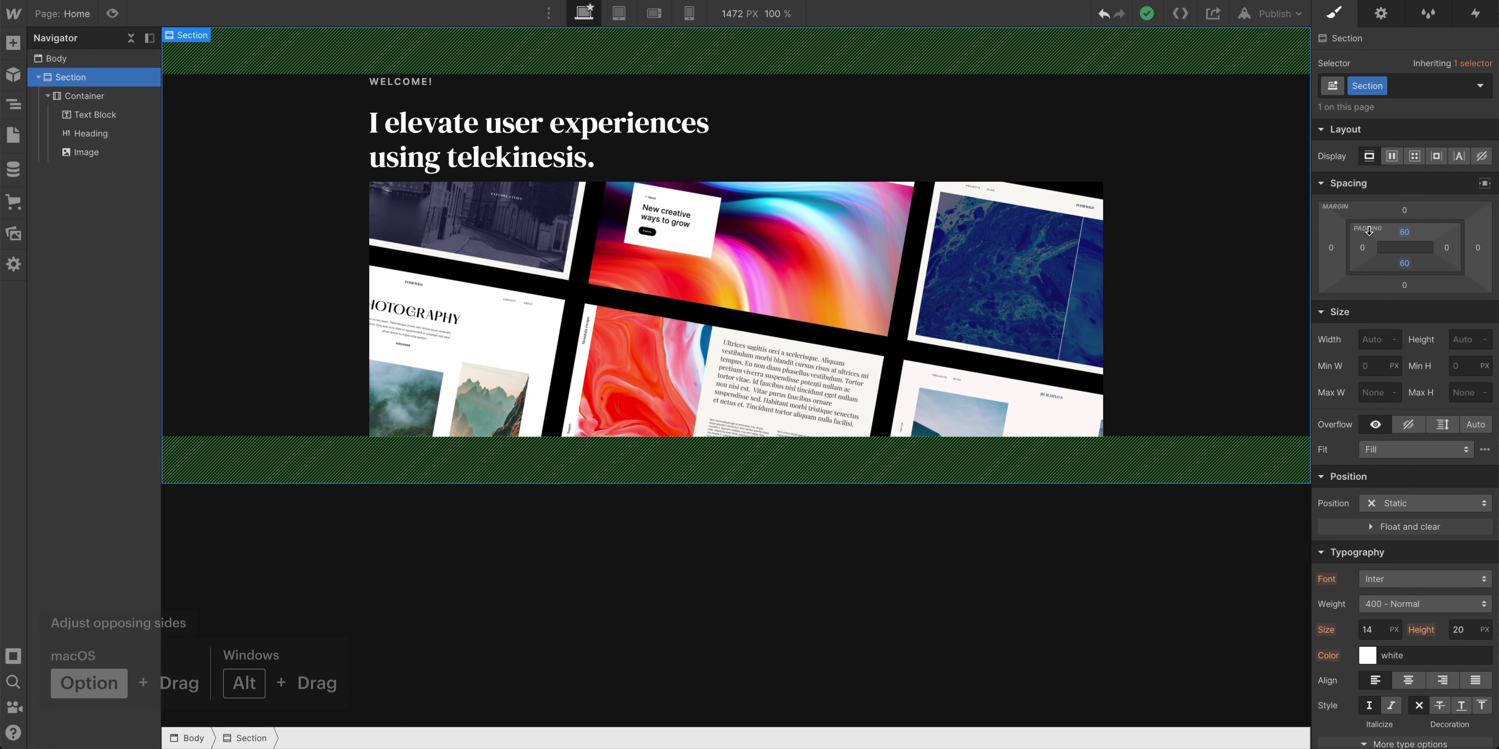
pyautogui.moveTo(1435, 237)
pyautogui.mouseDown()
pyautogui.moveTo(1431, 152)
pyautogui.moveTo(1427, 237)
pyautogui.mouseUp()
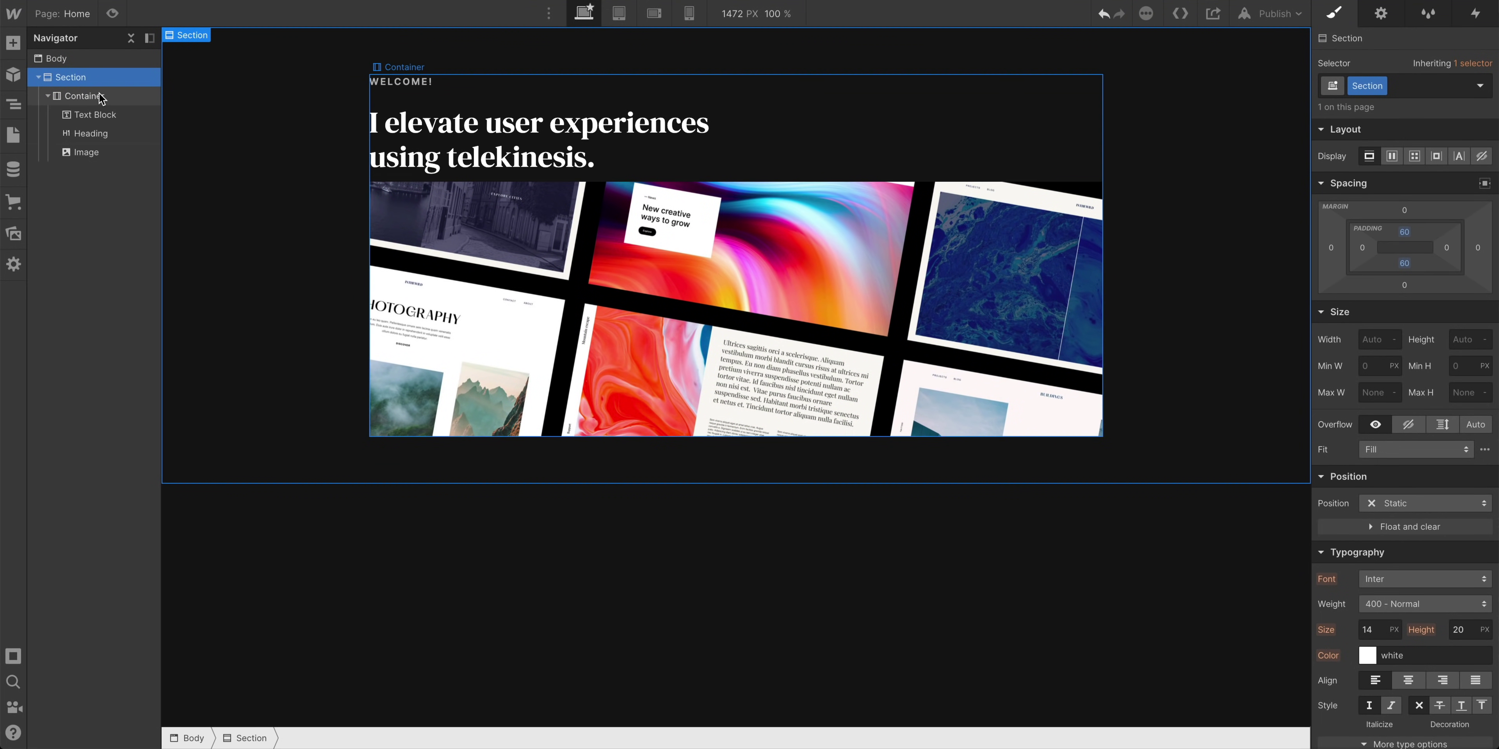
# - Set the Container's max width to 1200 px
pyautogui.click(99, 96)
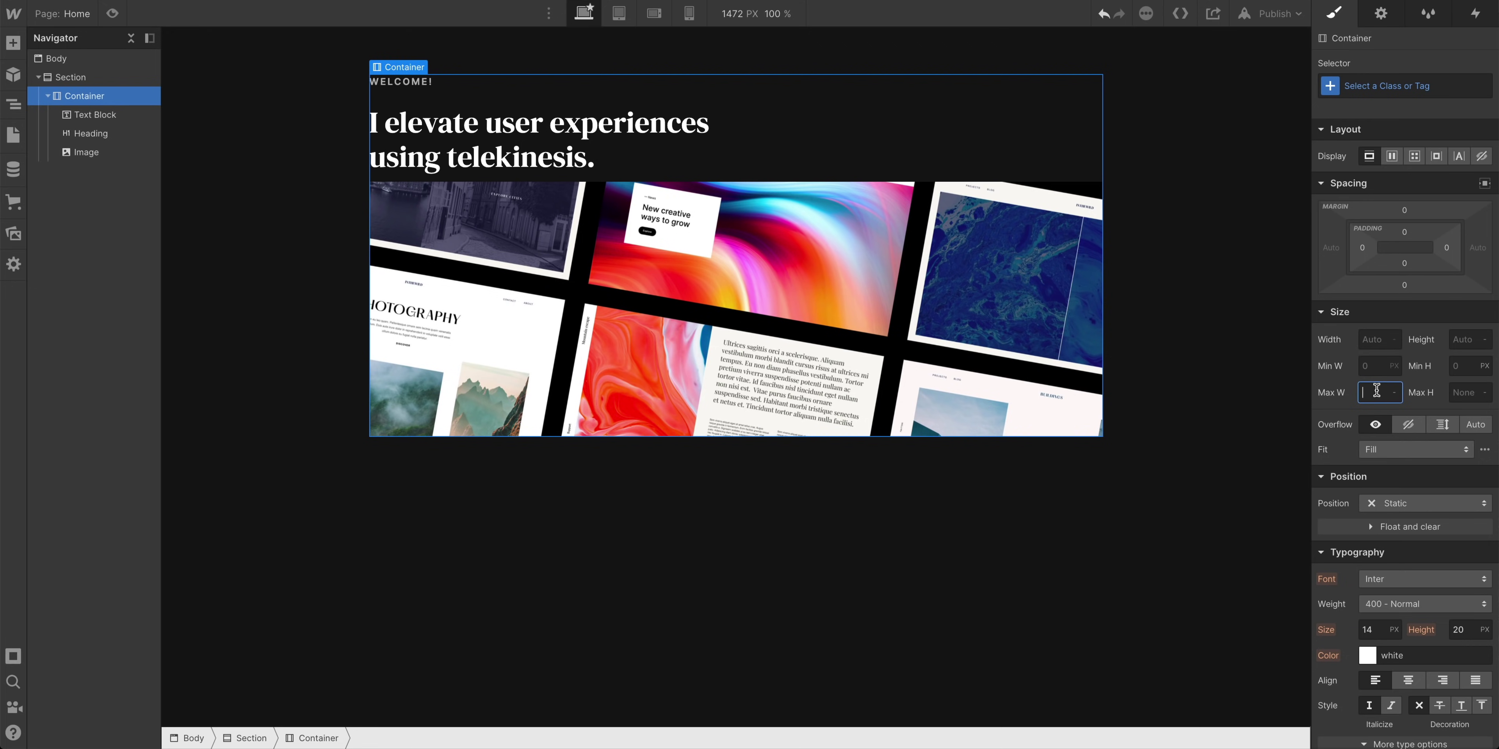
pyautogui.write('1200')
pyautogui.press('Return')
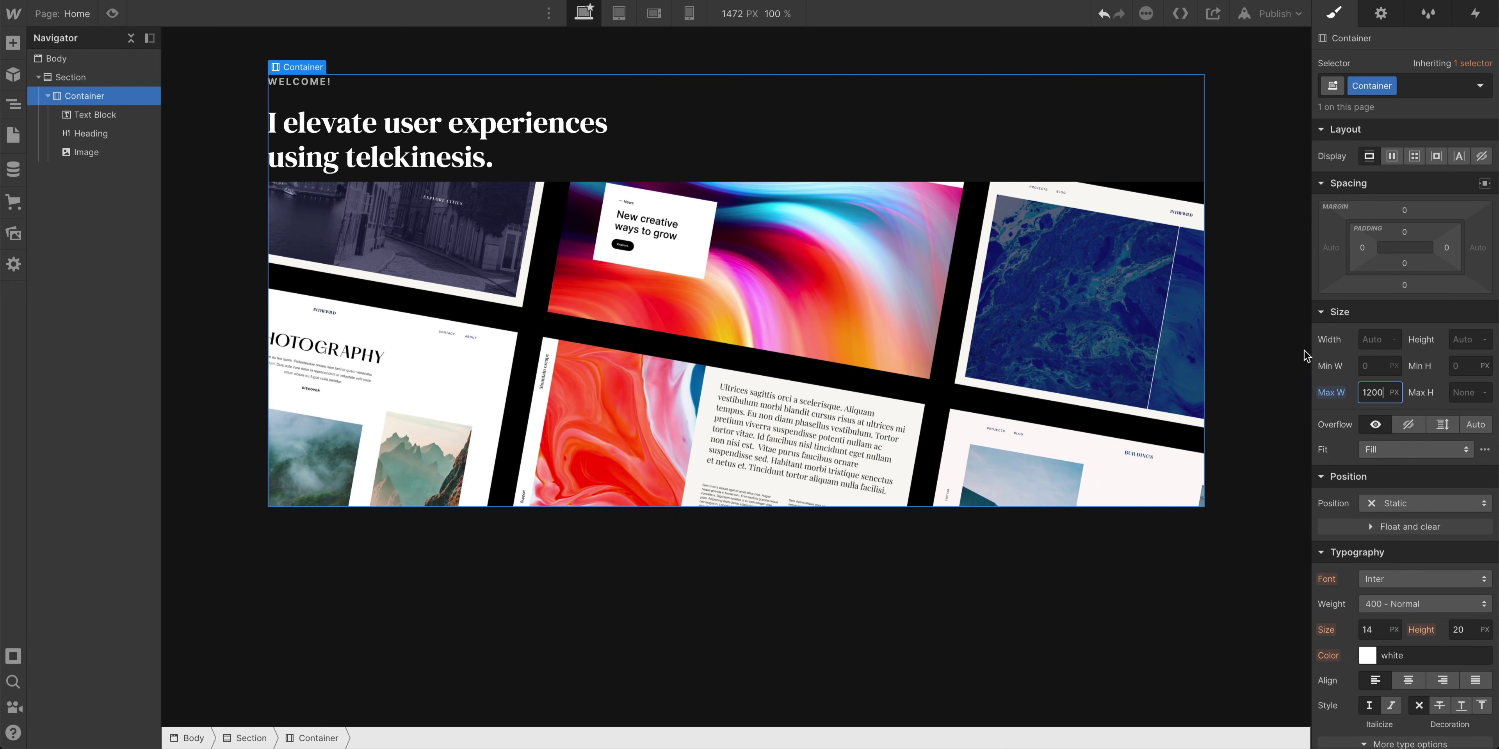
pyautogui.click(463, 251)
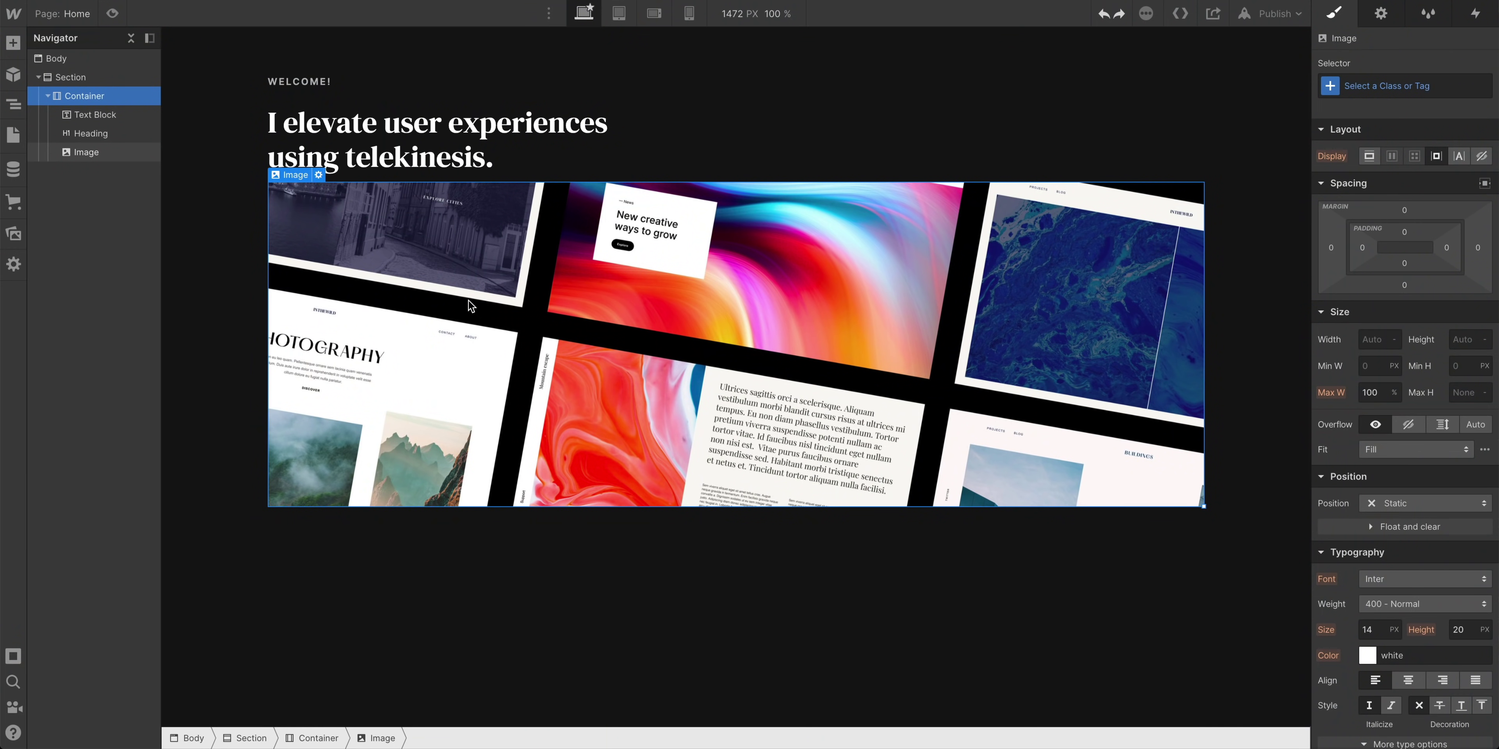
# - Move the hero image out of the Container into the Section, then preview narrower and wider canvas widths
pyautogui.moveTo(395, 190); pyautogui.dragTo(406, 512)
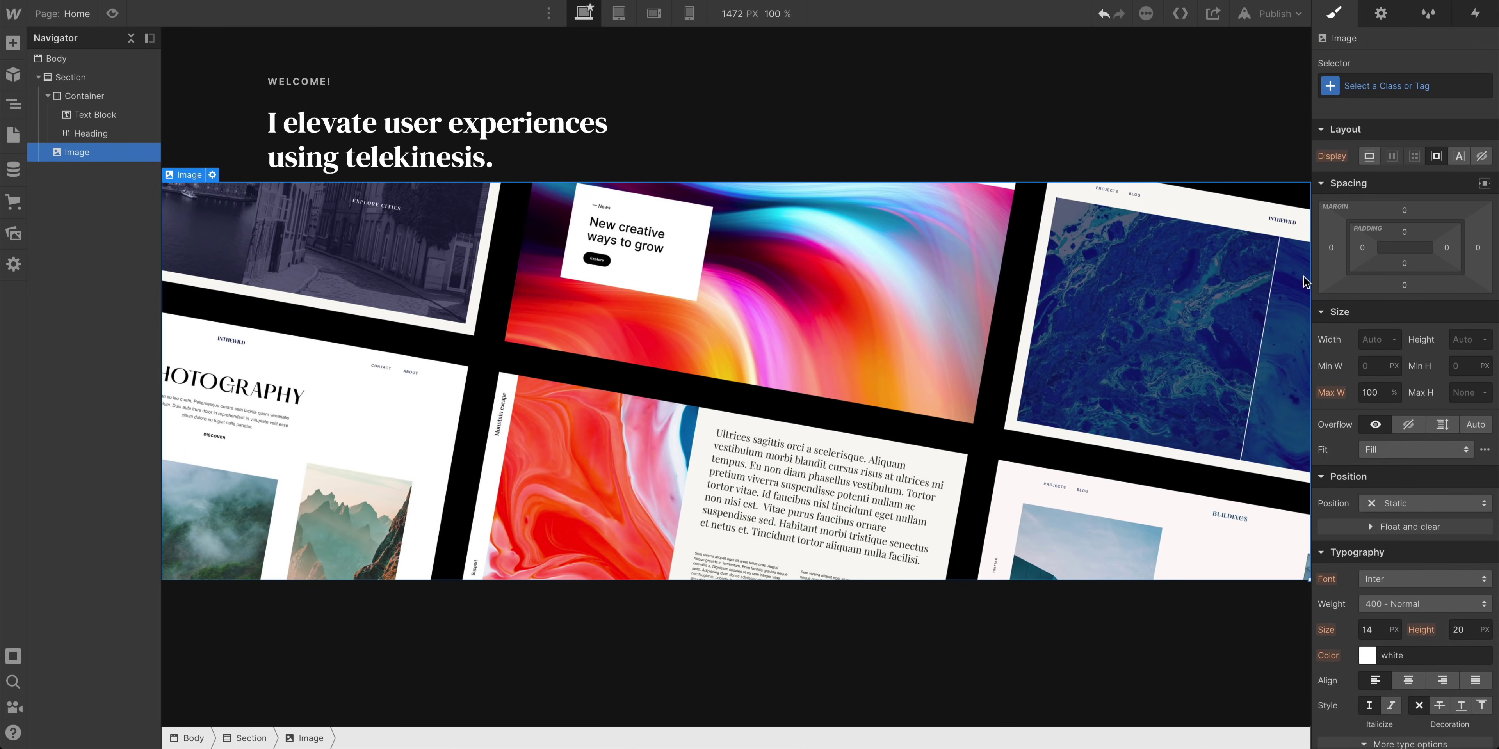
pyautogui.moveTo(1304, 276); pyautogui.dragTo(1251, 329)
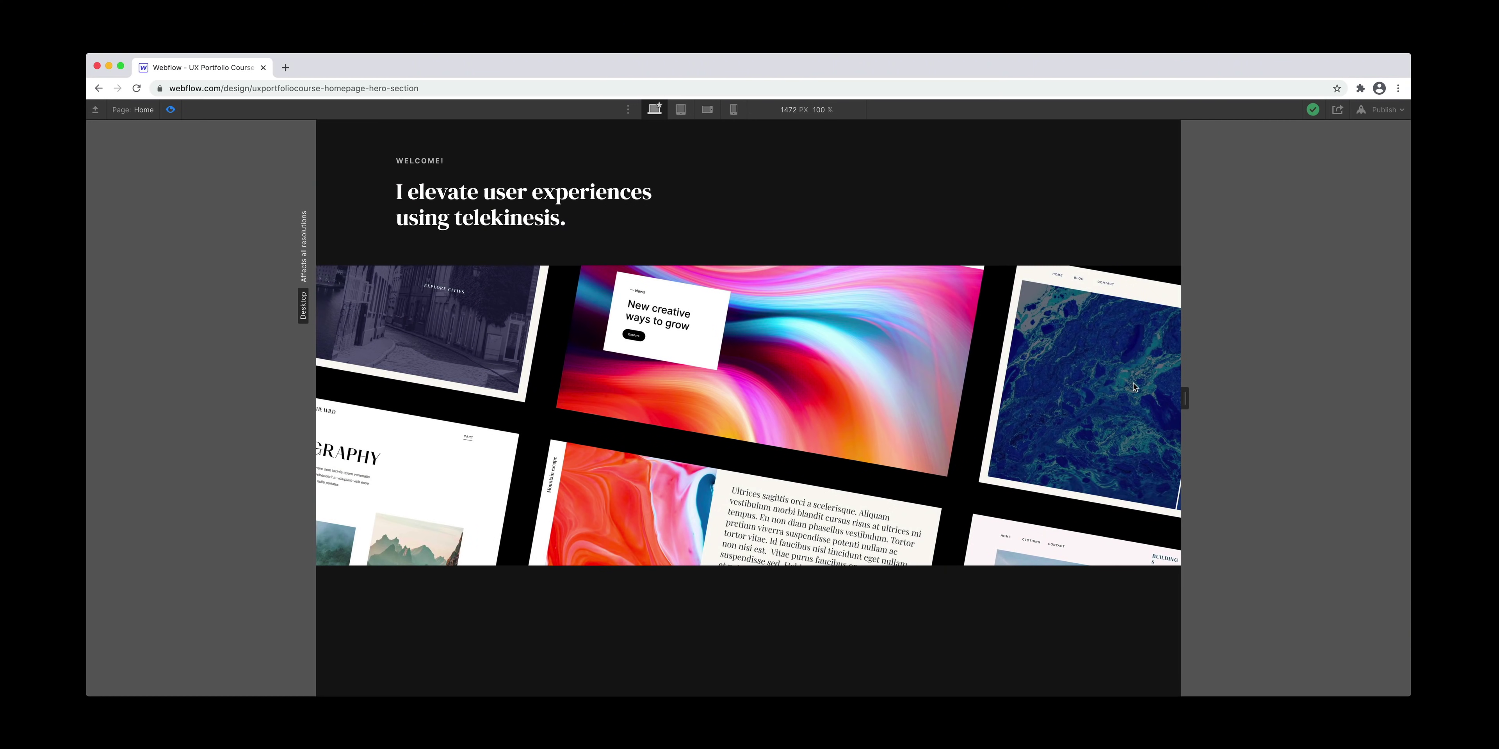
pyautogui.moveTo(1178, 397); pyautogui.dragTo(1413, 393)
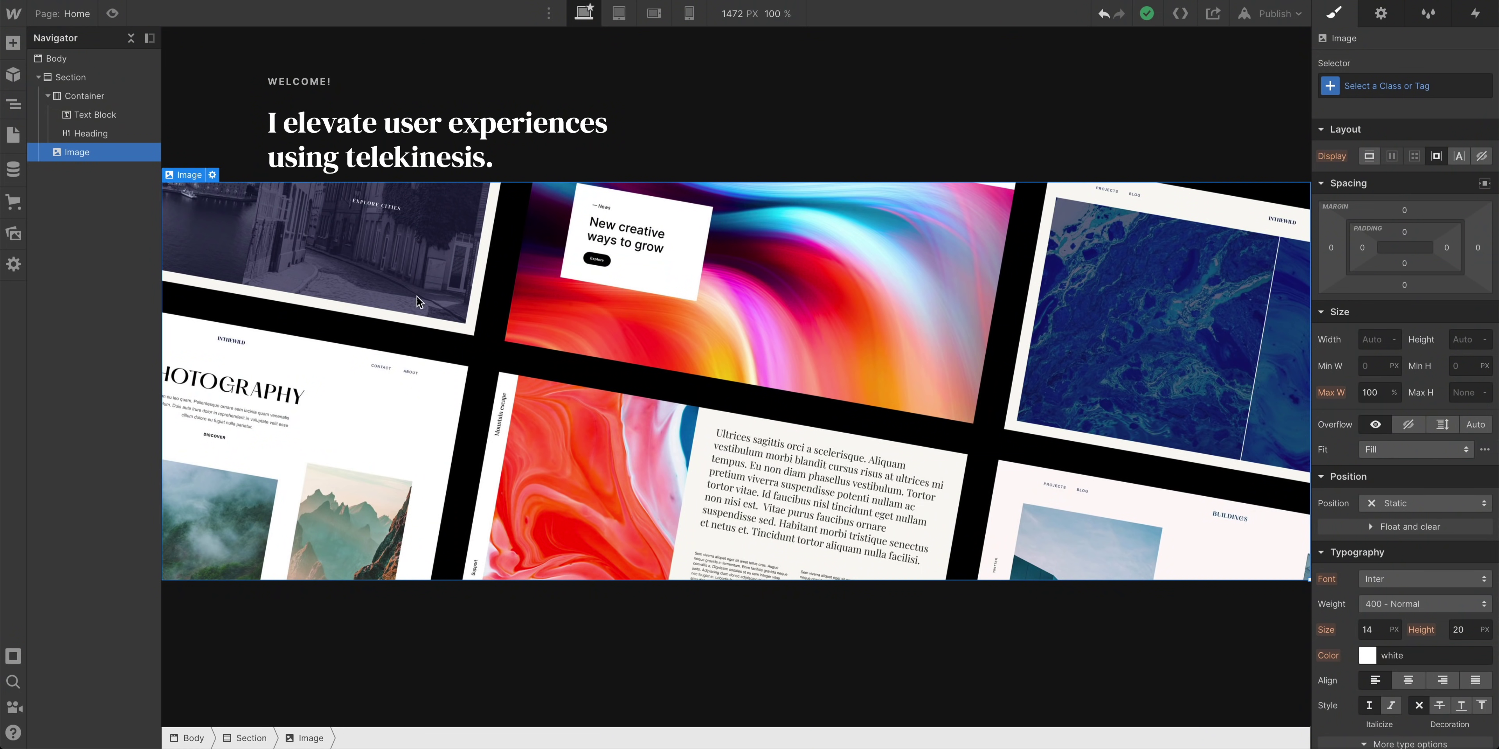
# - Give the heading a 30 px bottom margin in Spacing
pyautogui.click(328, 154)
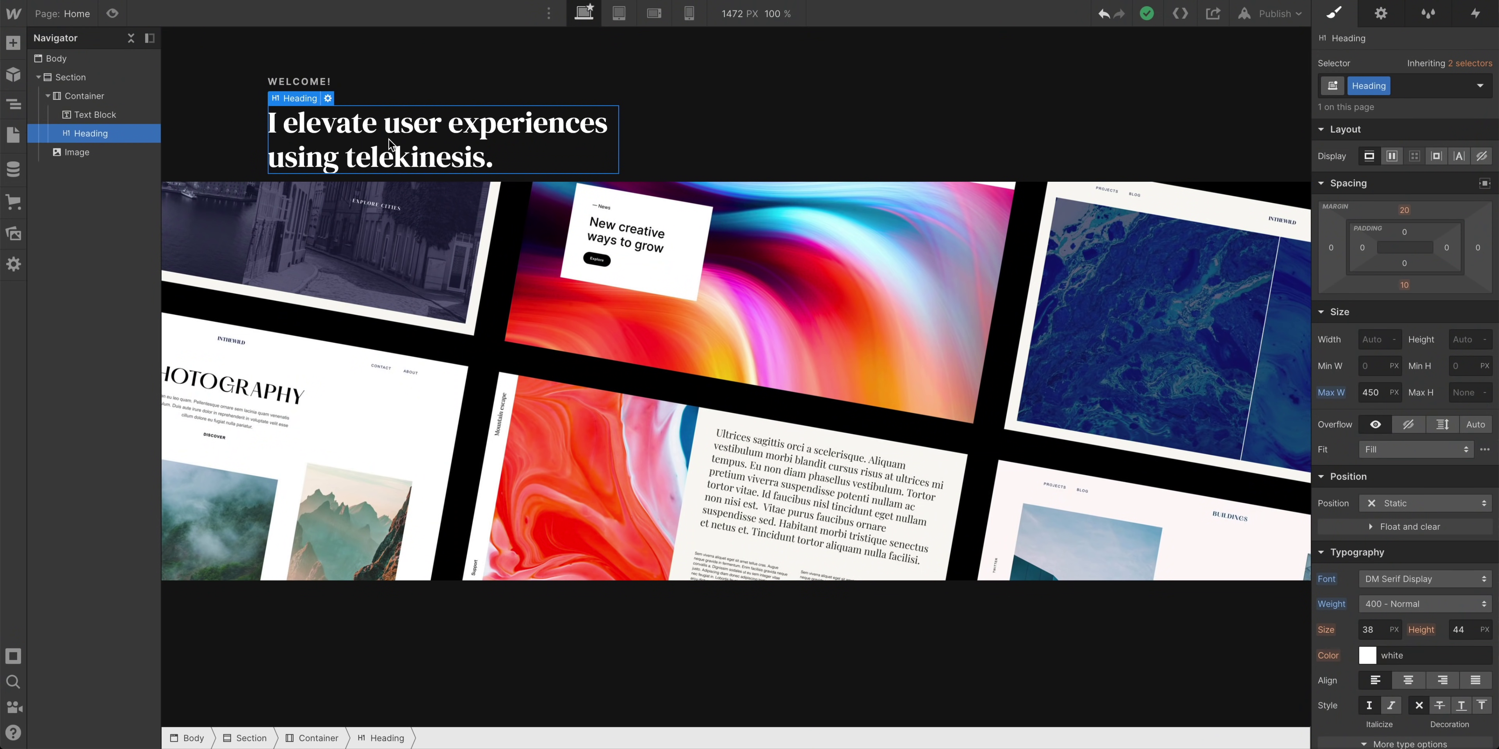
pyautogui.click(343, 231)
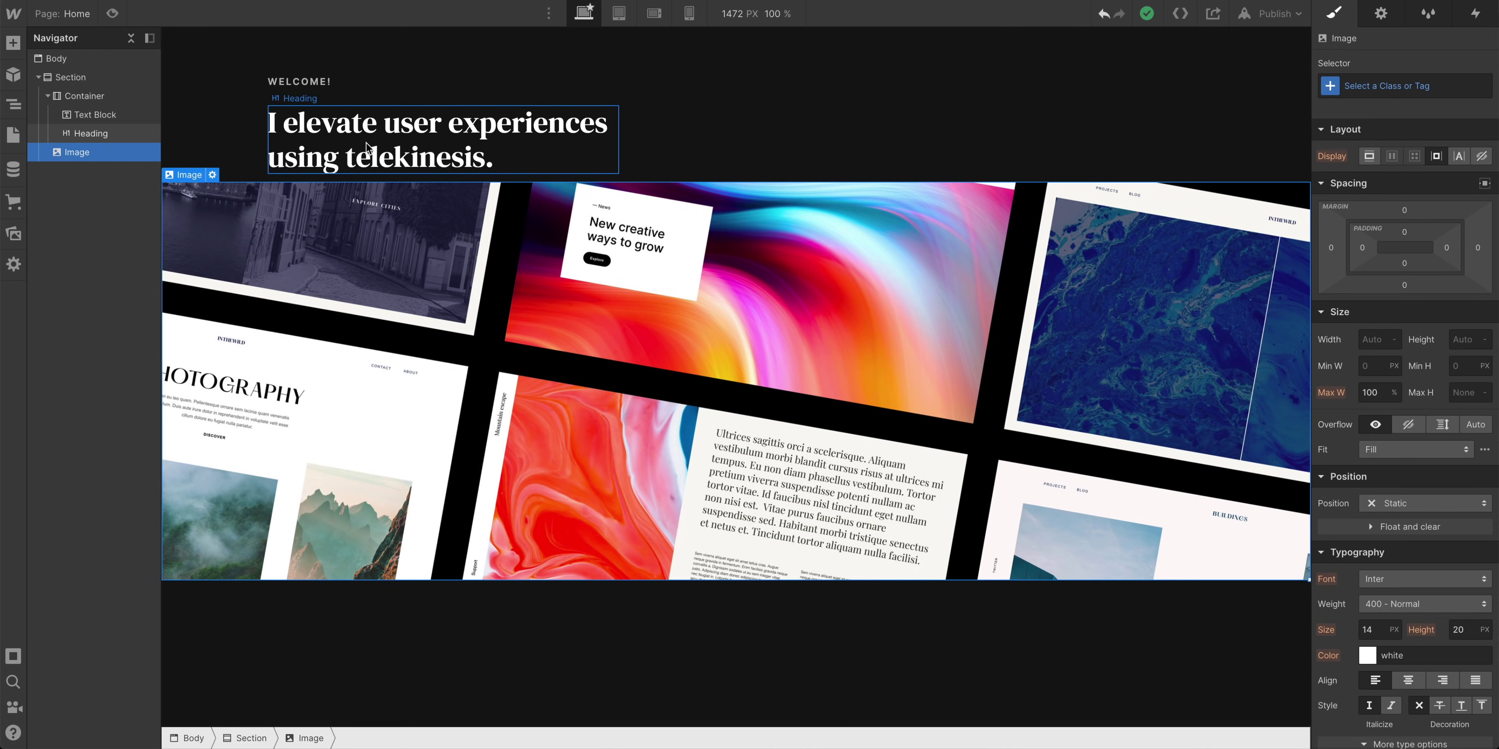
pyautogui.click(363, 138)
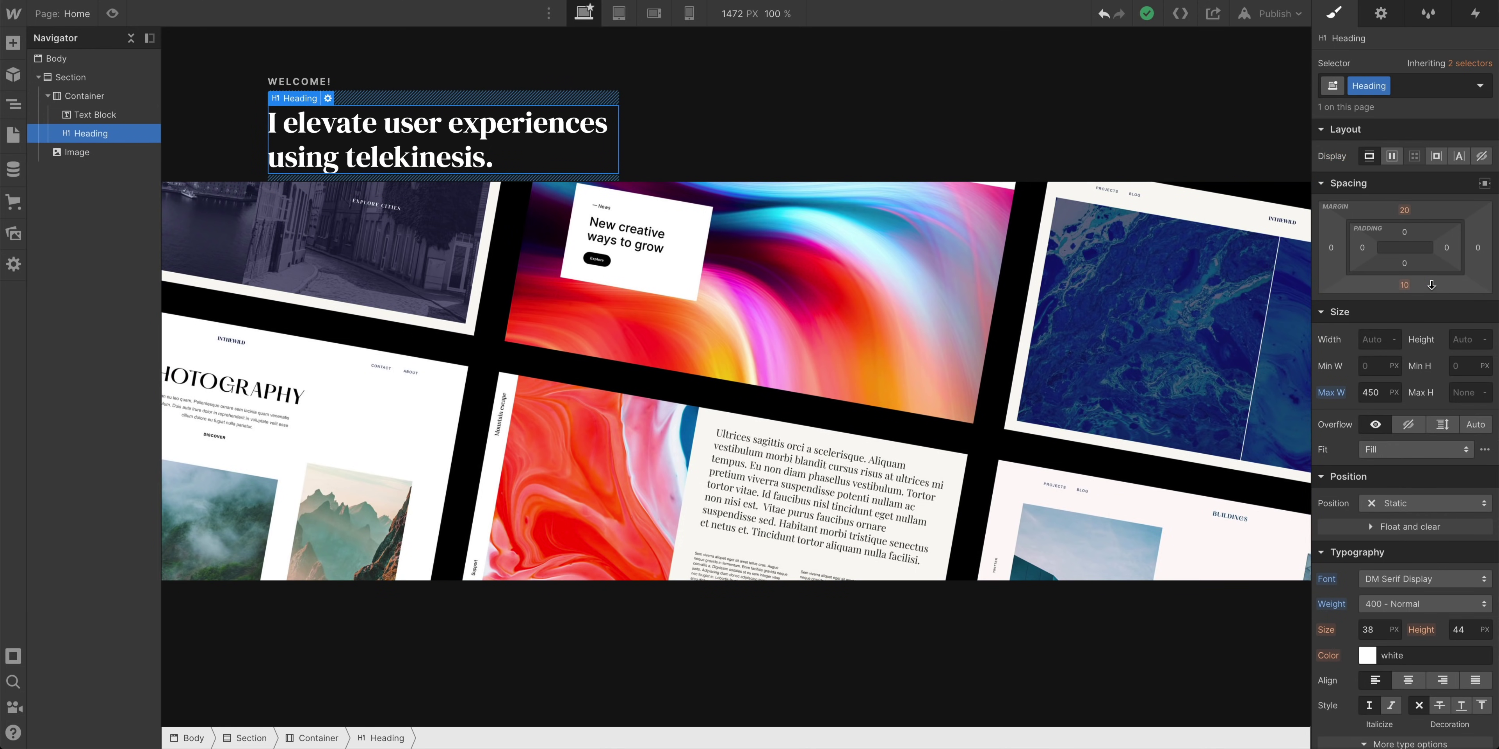
pyautogui.moveTo(1431, 286); pyautogui.dragTo(1419, 321)
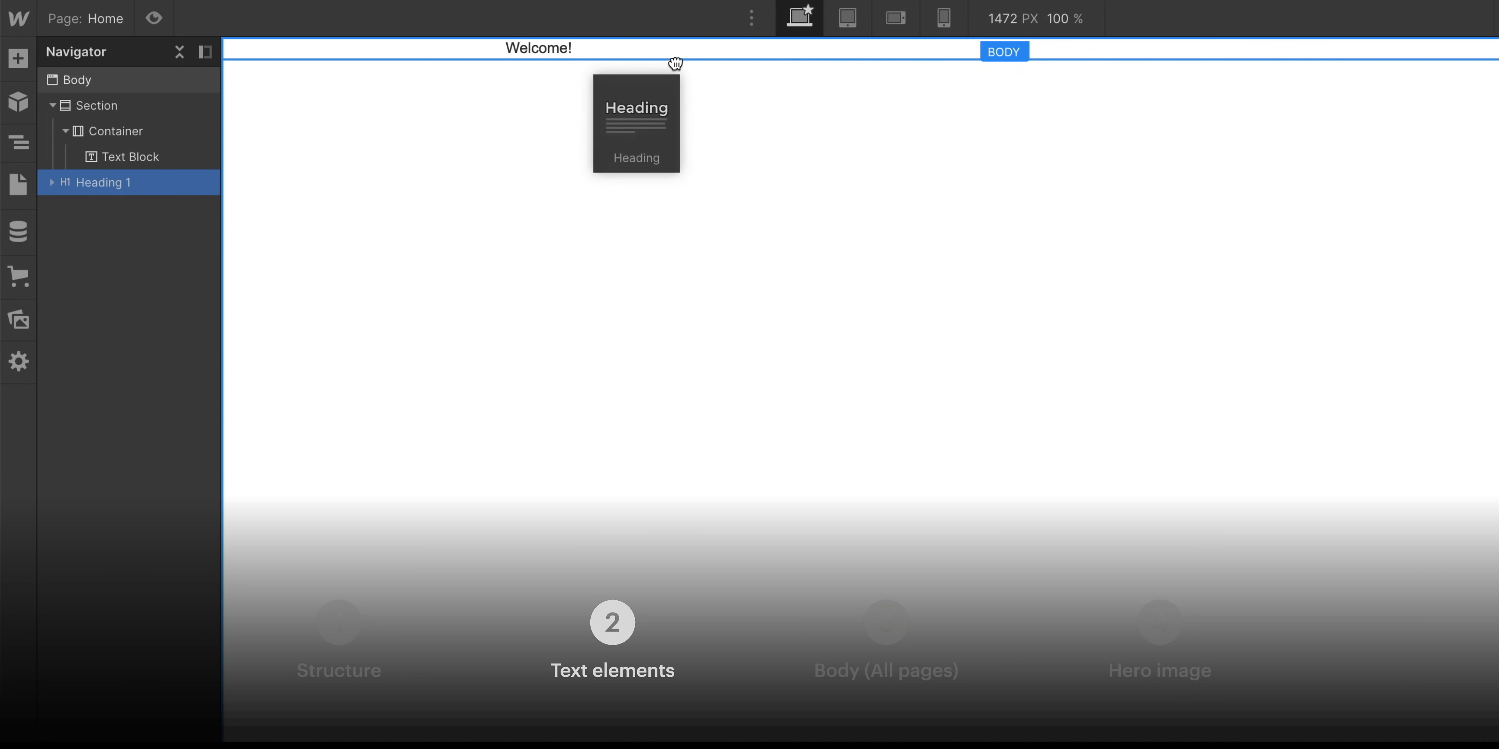
# - Choose Inter as the font, then set the Section's top and bottom padding to 63 px
pyautogui.moveTo(672, 63); pyautogui.dragTo(682, 57)
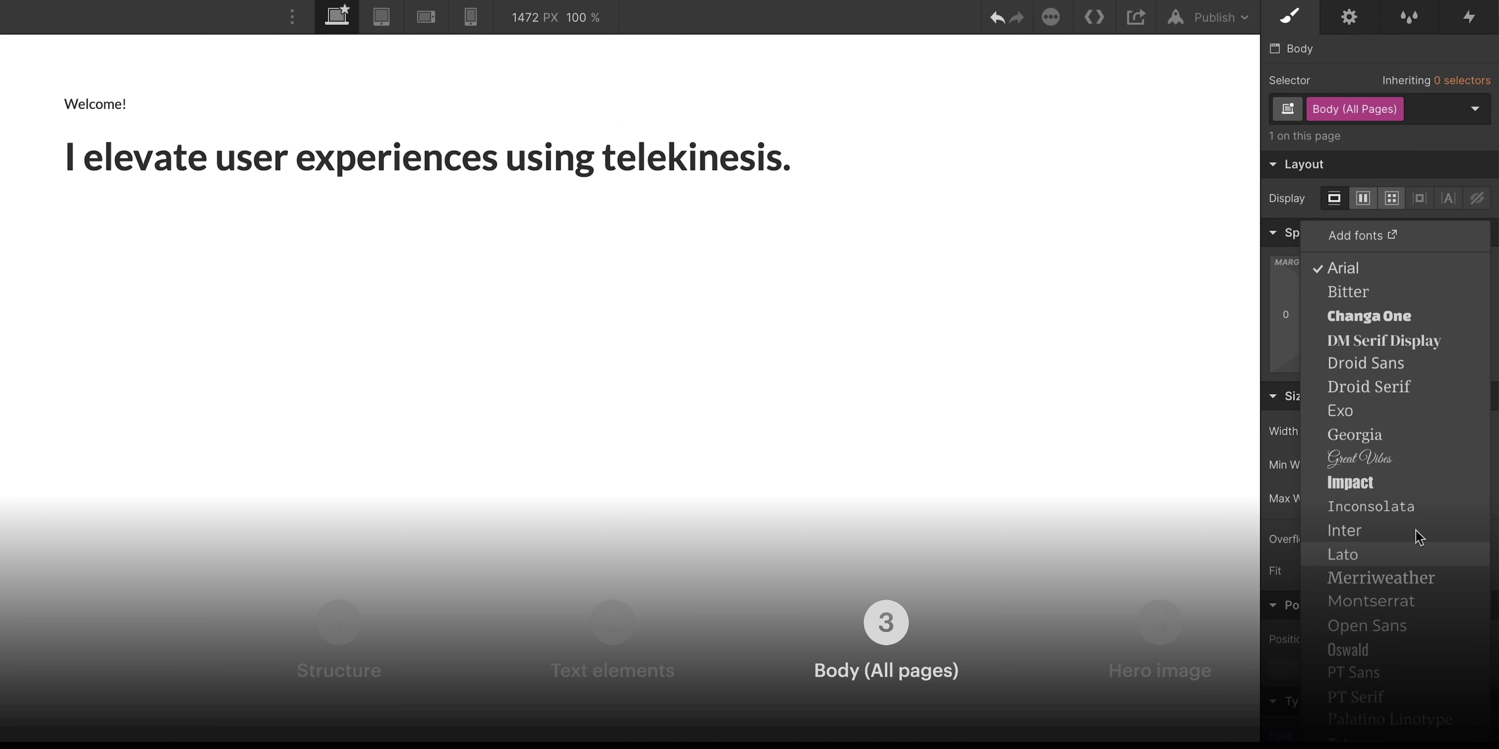
pyautogui.click(1419, 531)
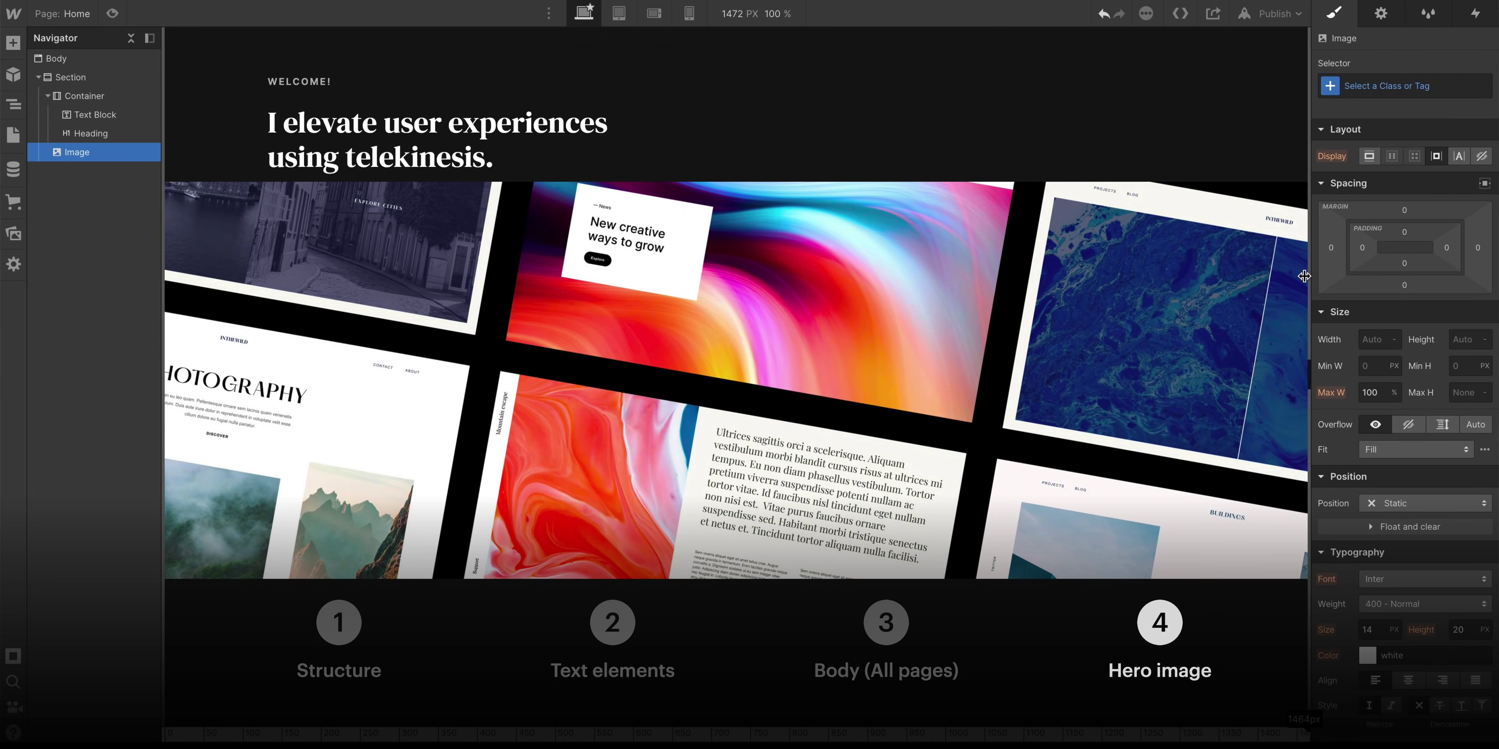
pyautogui.moveTo(1304, 276); pyautogui.dragTo(1322, 307)
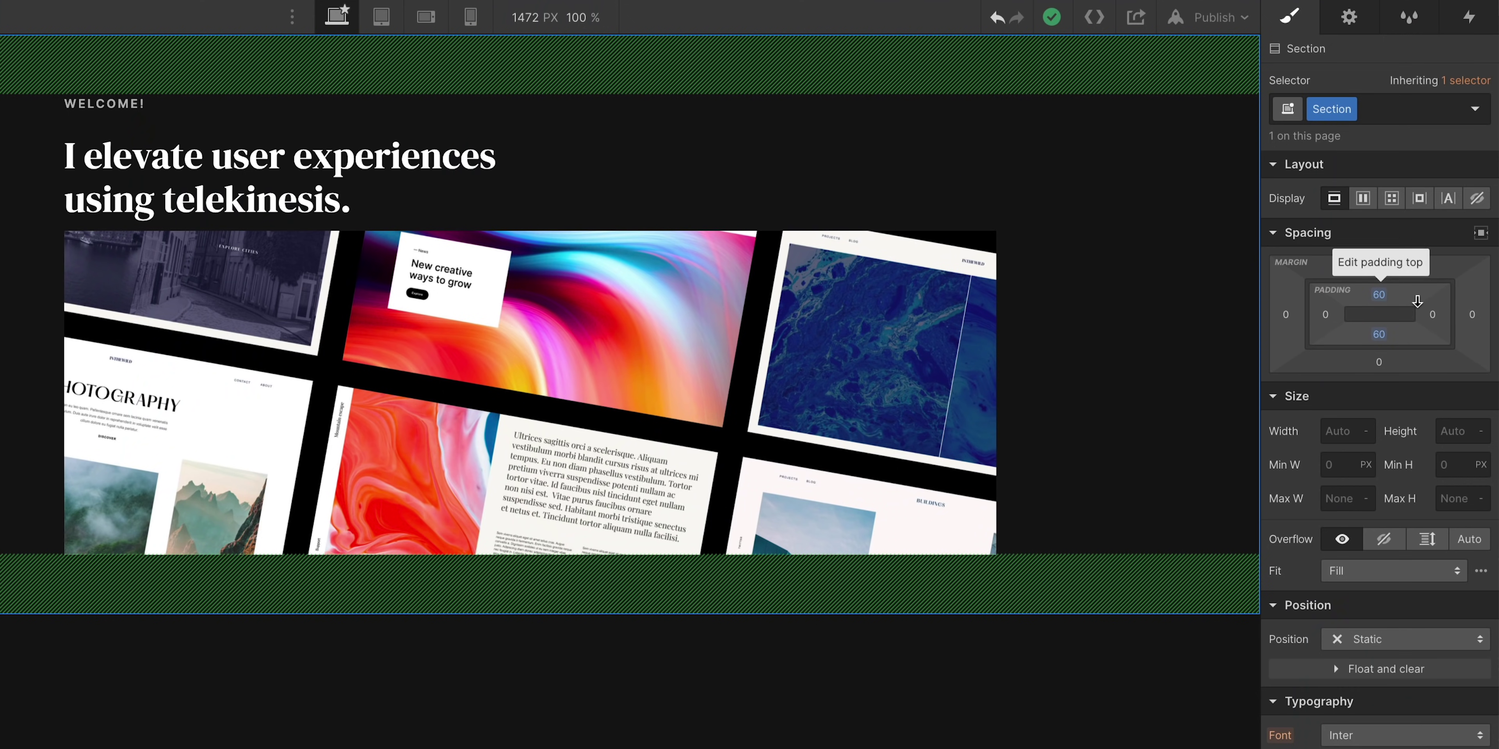
pyautogui.moveTo(1417, 301)
pyautogui.mouseDown()
pyautogui.moveTo(1413, 262)
pyautogui.moveTo(1408, 303)
pyautogui.mouseUp()
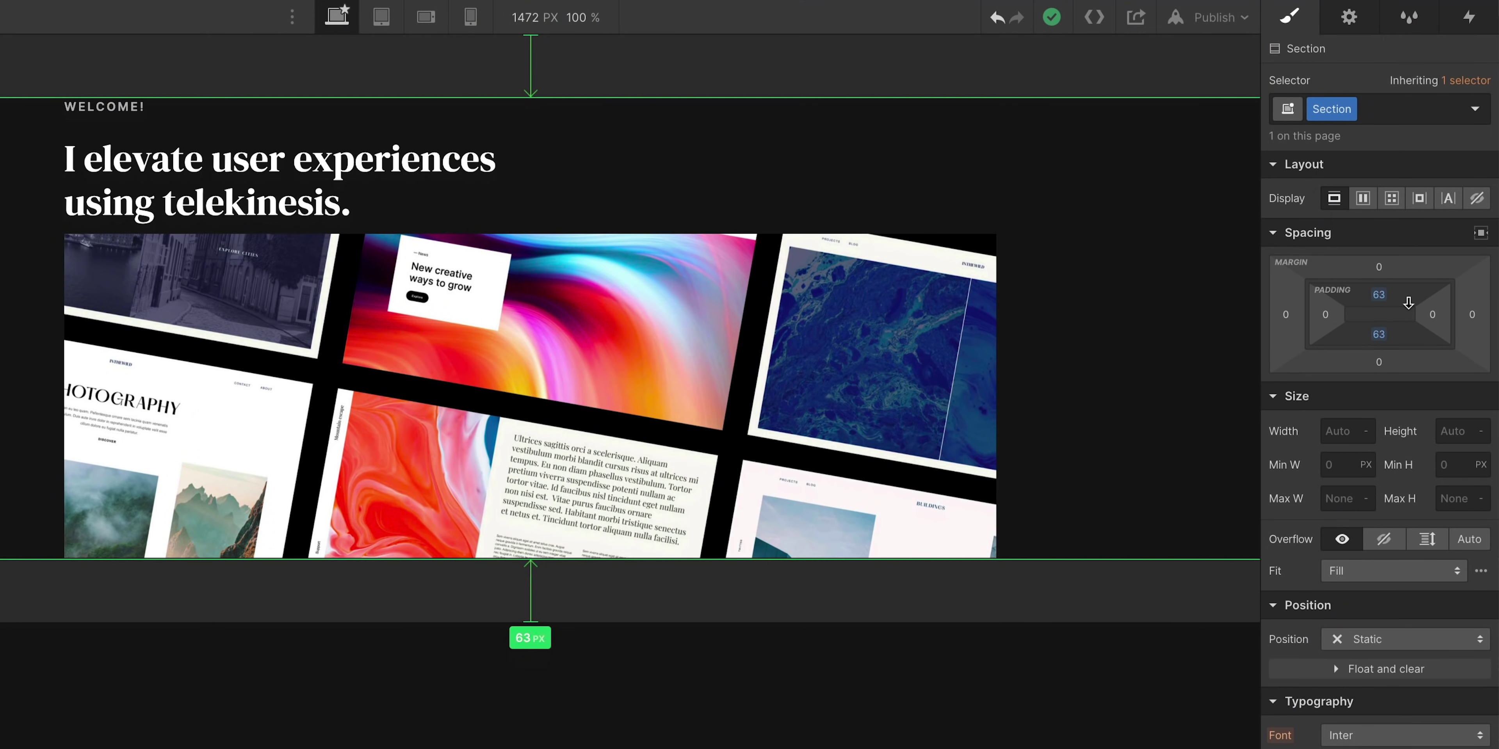